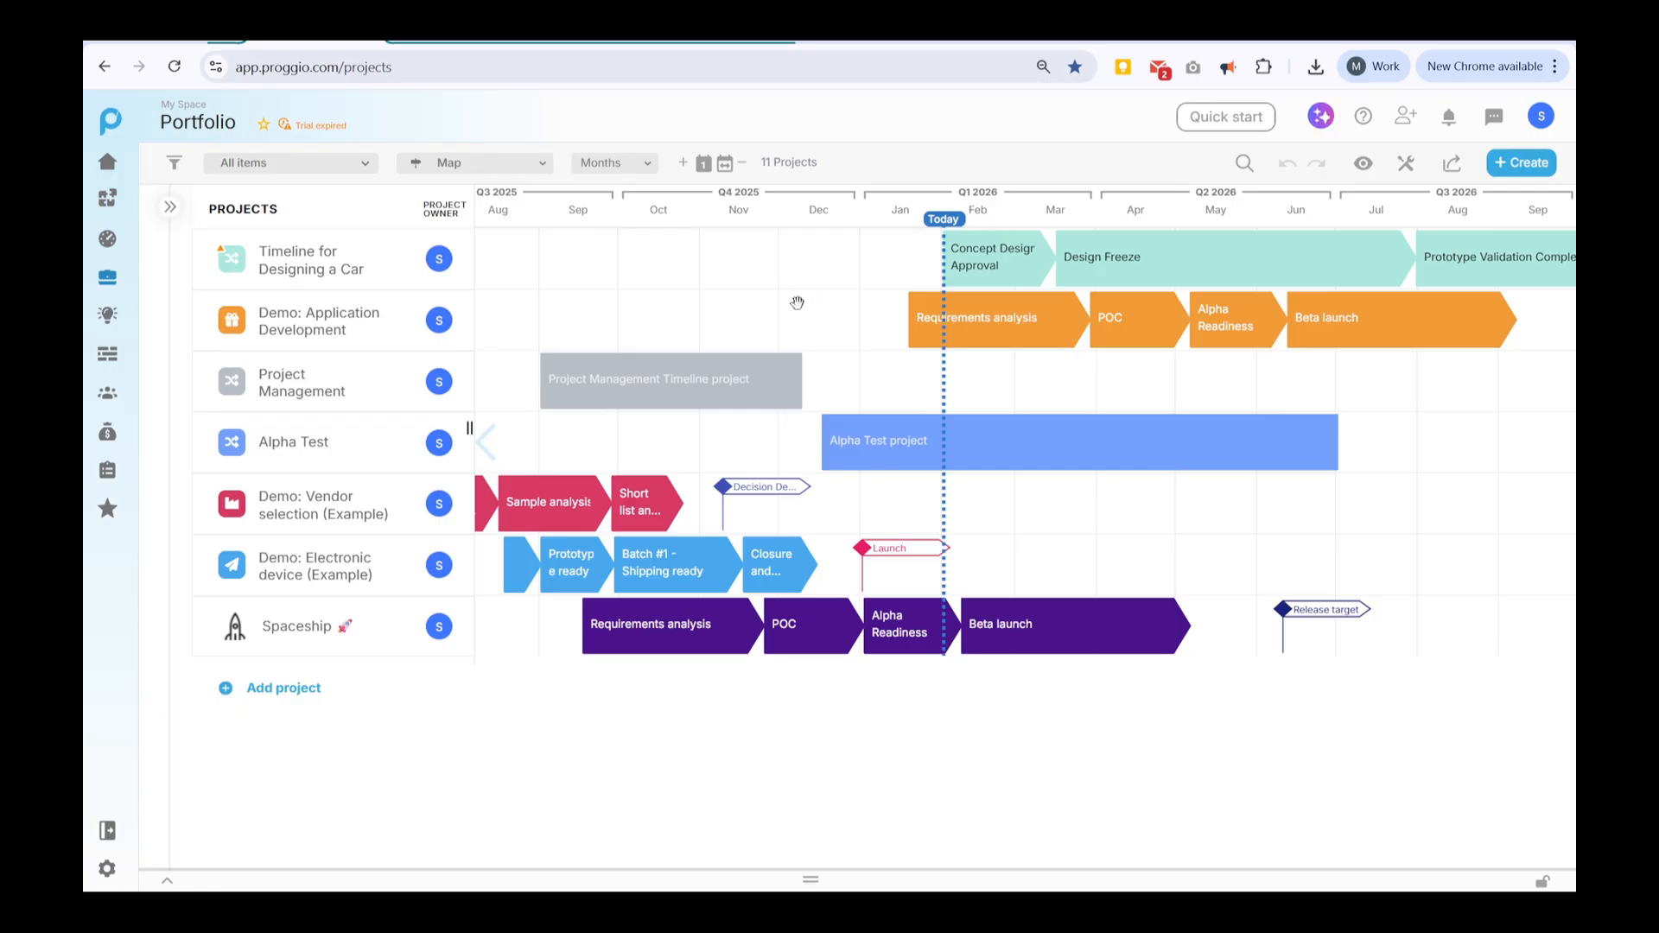
- Open the space's risk management settings and examine the colour options of the Low impact category
{"action": "left_click", "coordinate": [108, 872]}
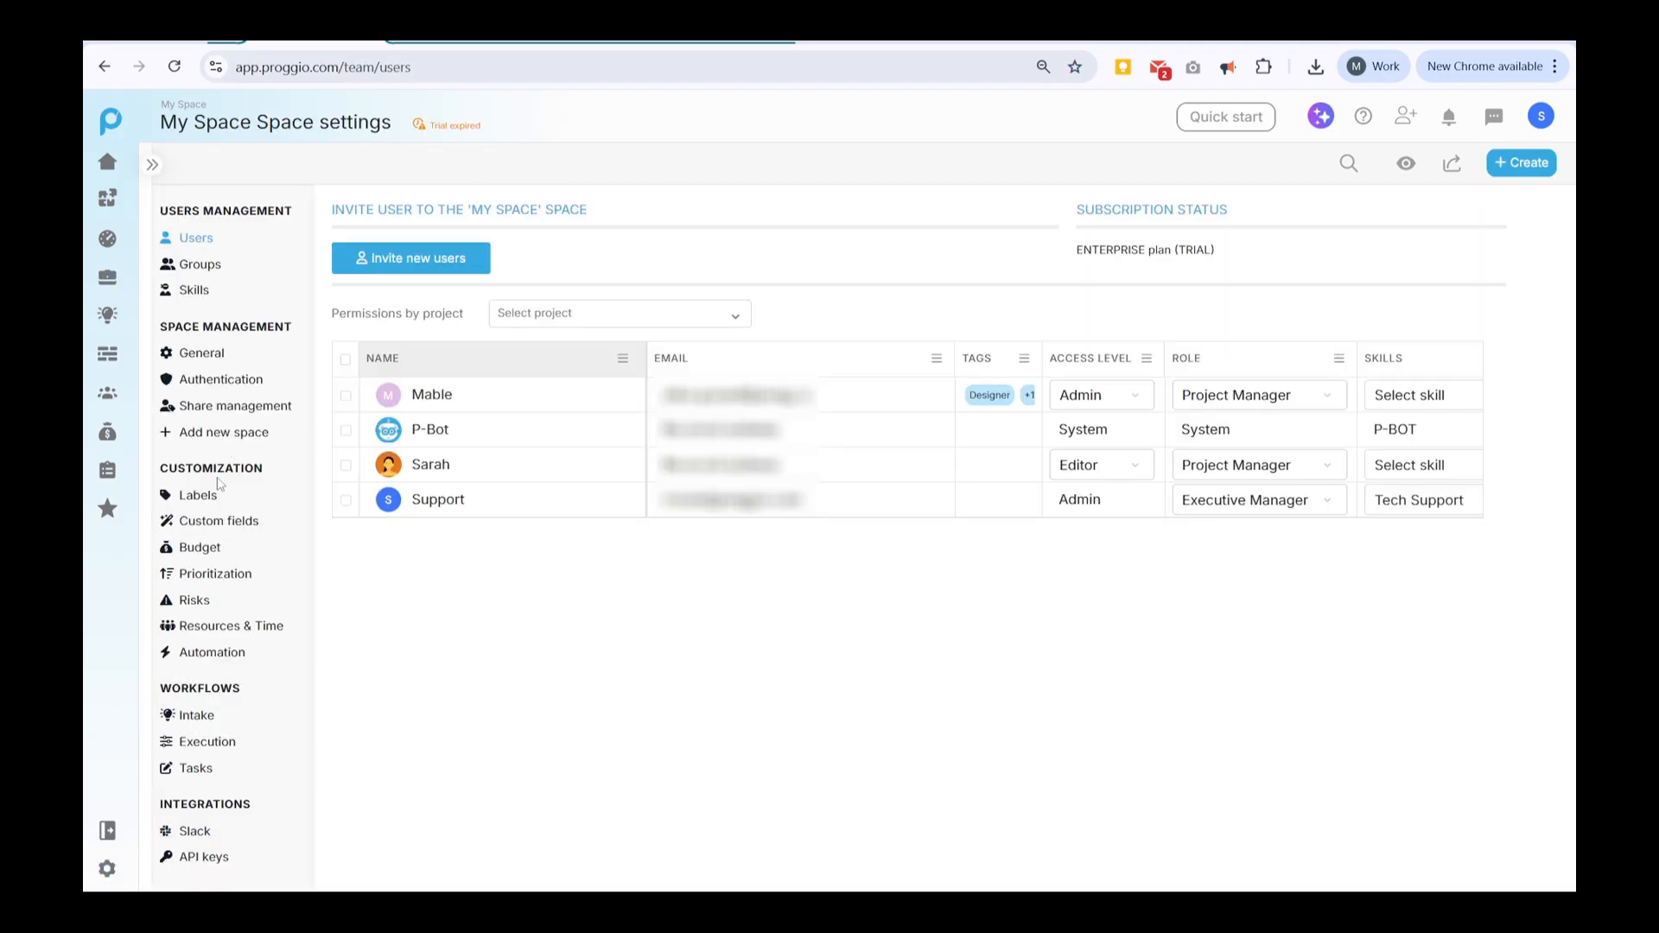
{"action": "left_click", "coordinate": [214, 602]}
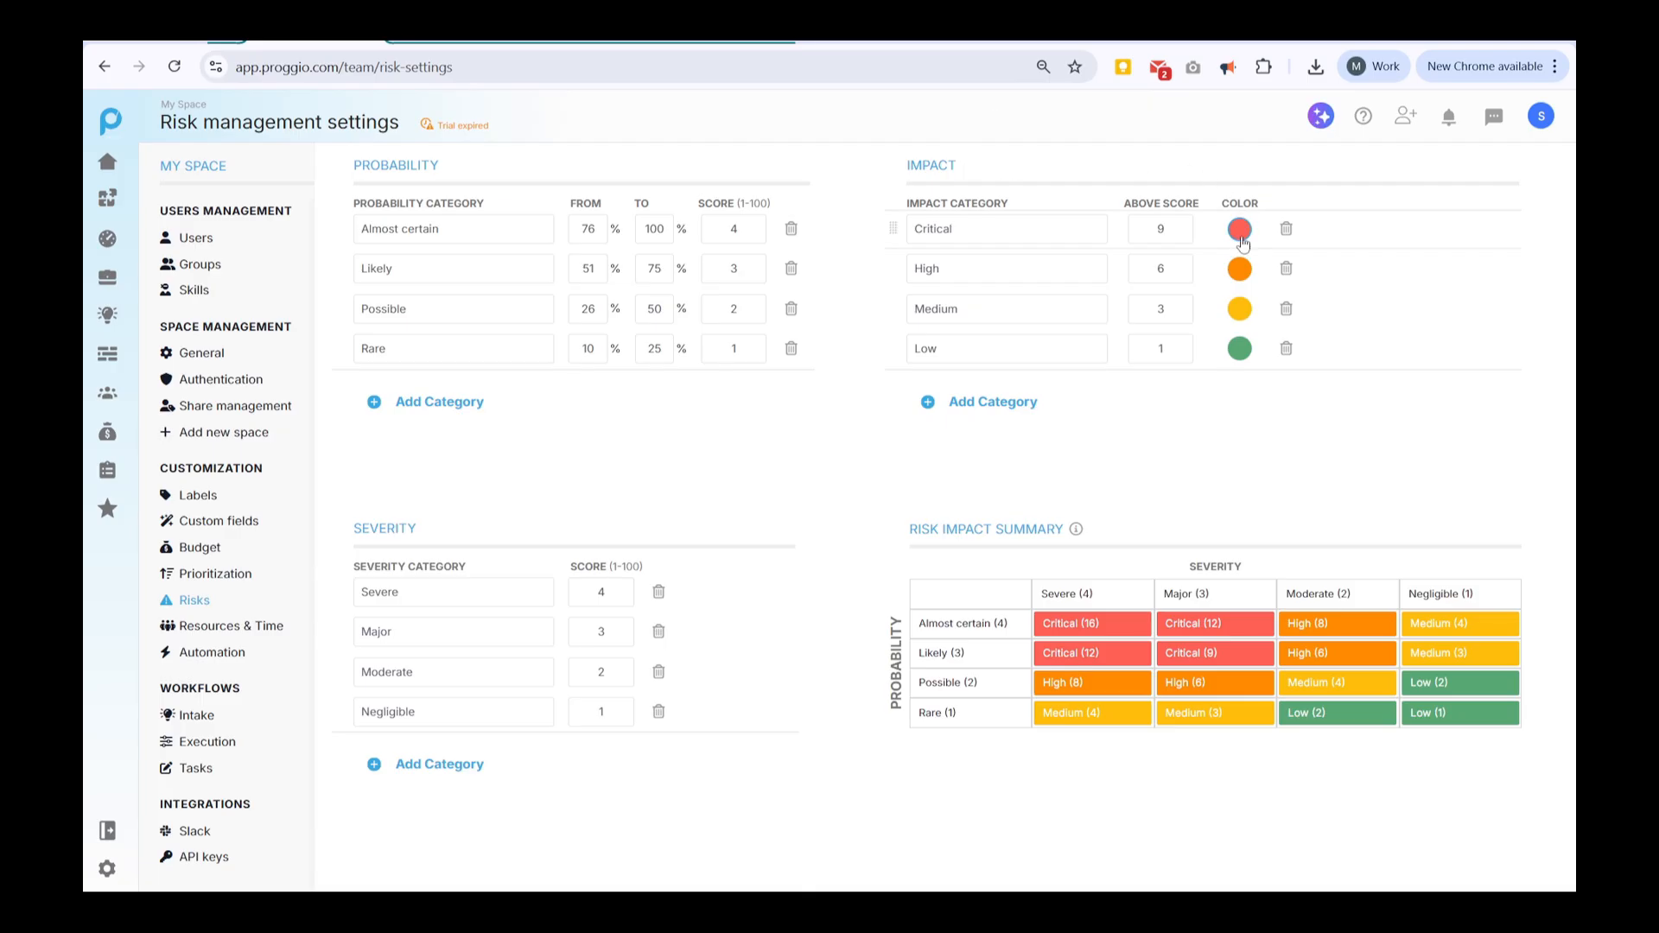
{"action": "left_click", "coordinate": [1242, 350]}
{"action": "left_click", "coordinate": [1125, 410]}
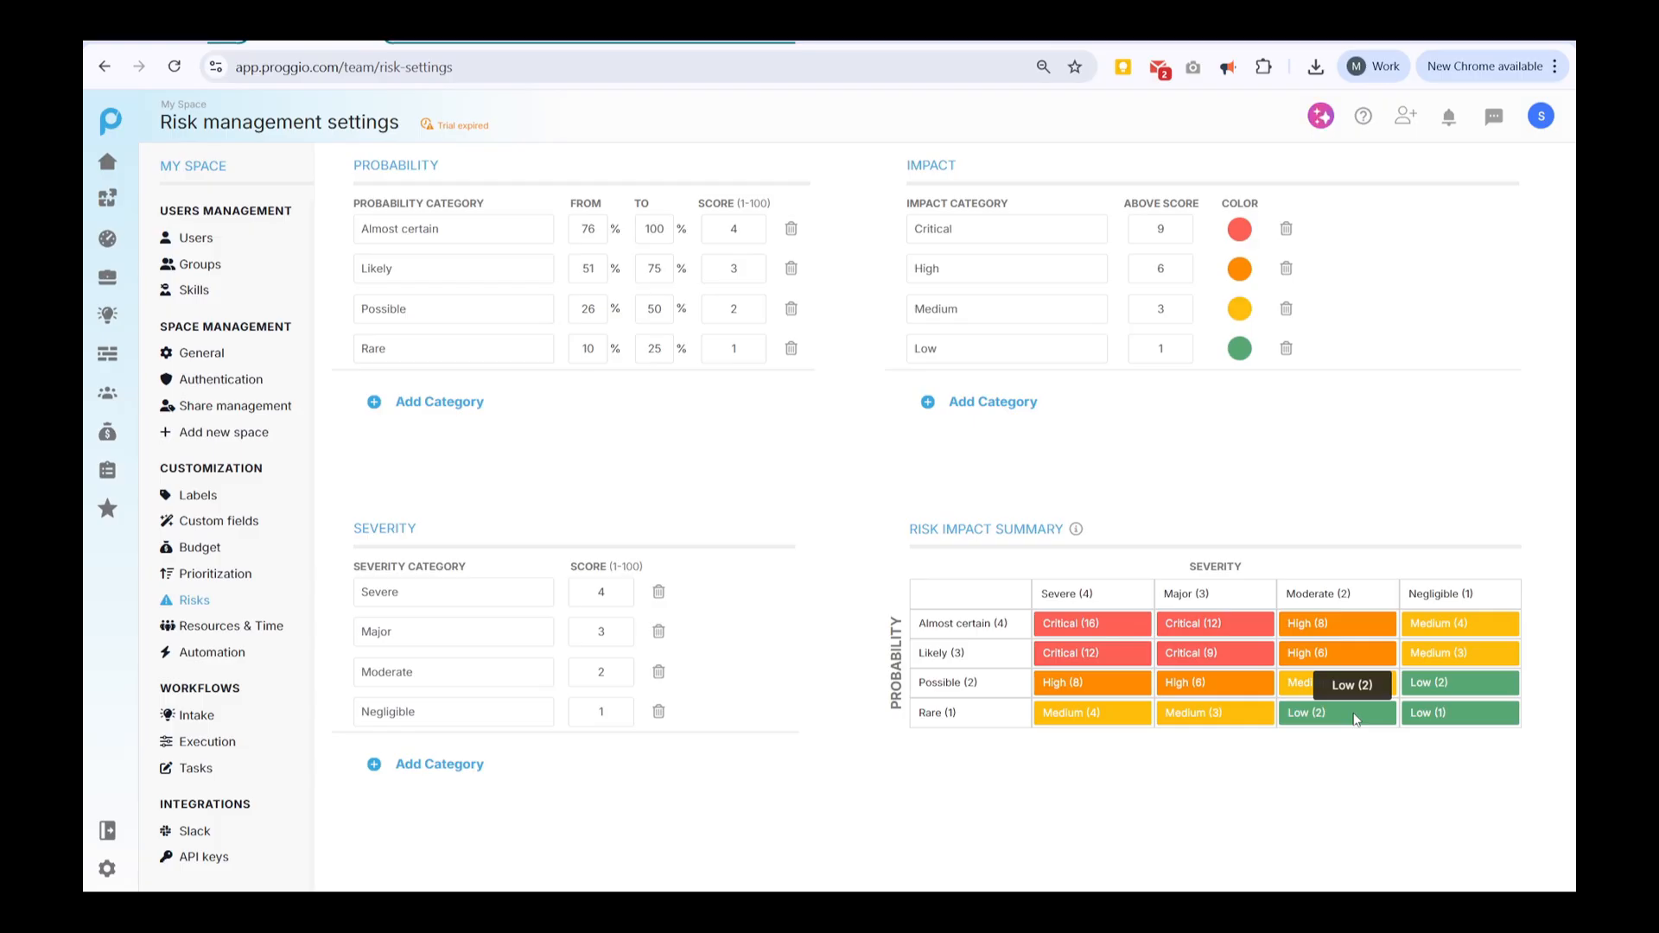
- Show the portfolio's projects as a list in the Risks view
{"action": "left_click", "coordinate": [105, 271]}
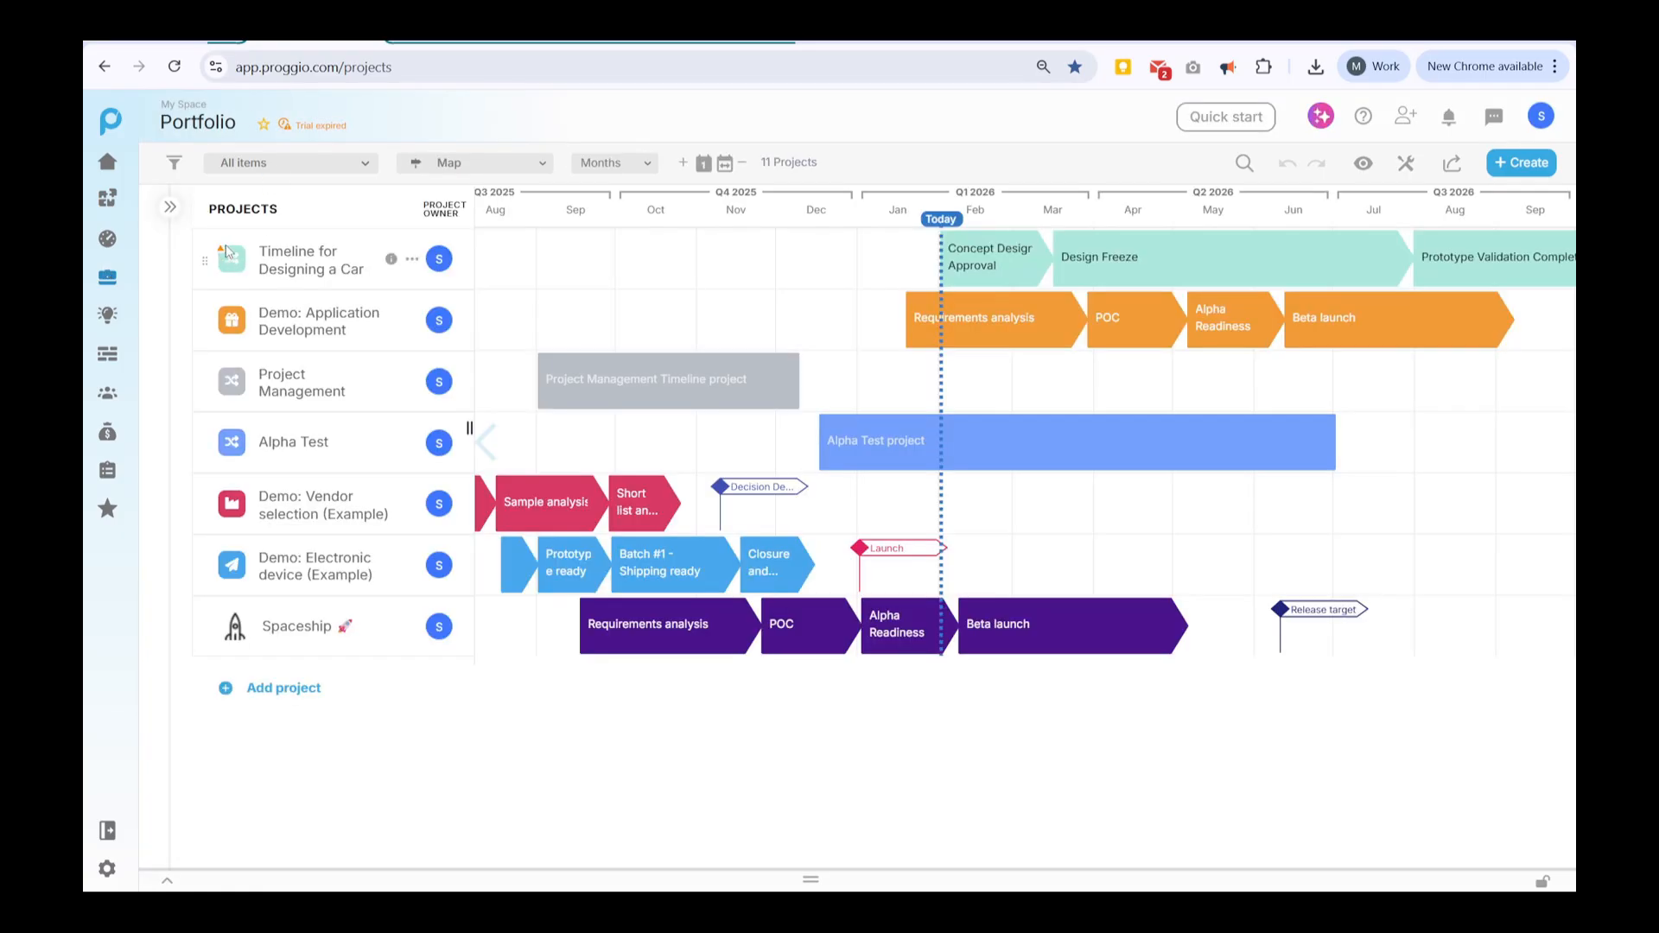
{"action": "mouse_move", "coordinate": [222, 256]}
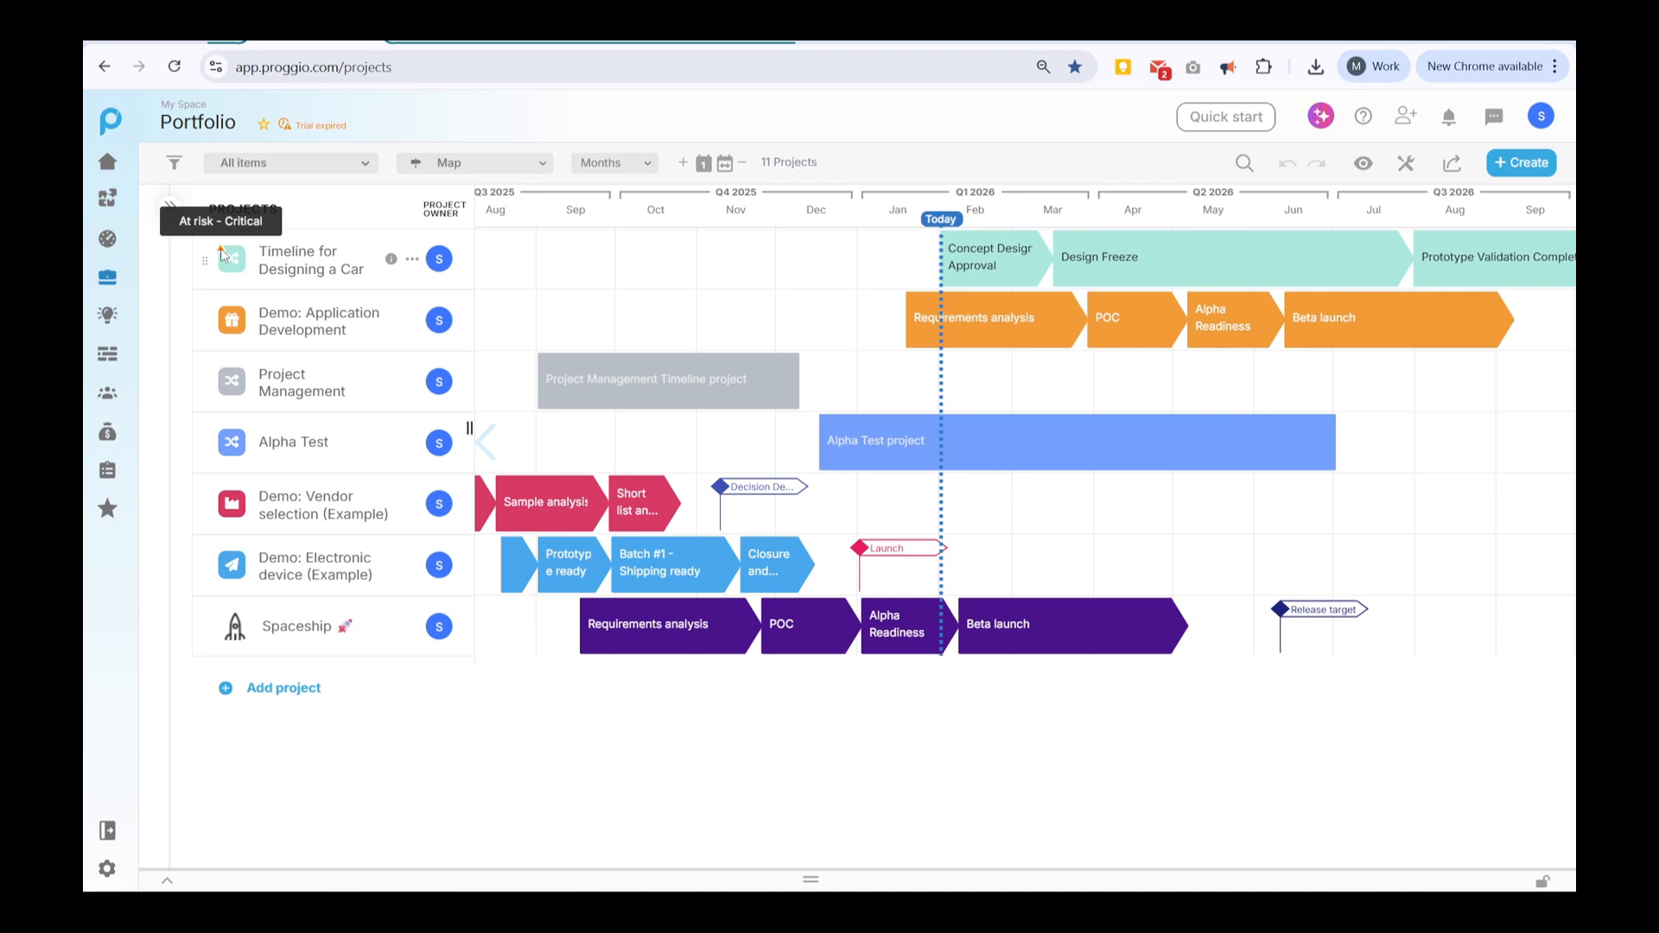
{"action": "left_click", "coordinate": [419, 162]}
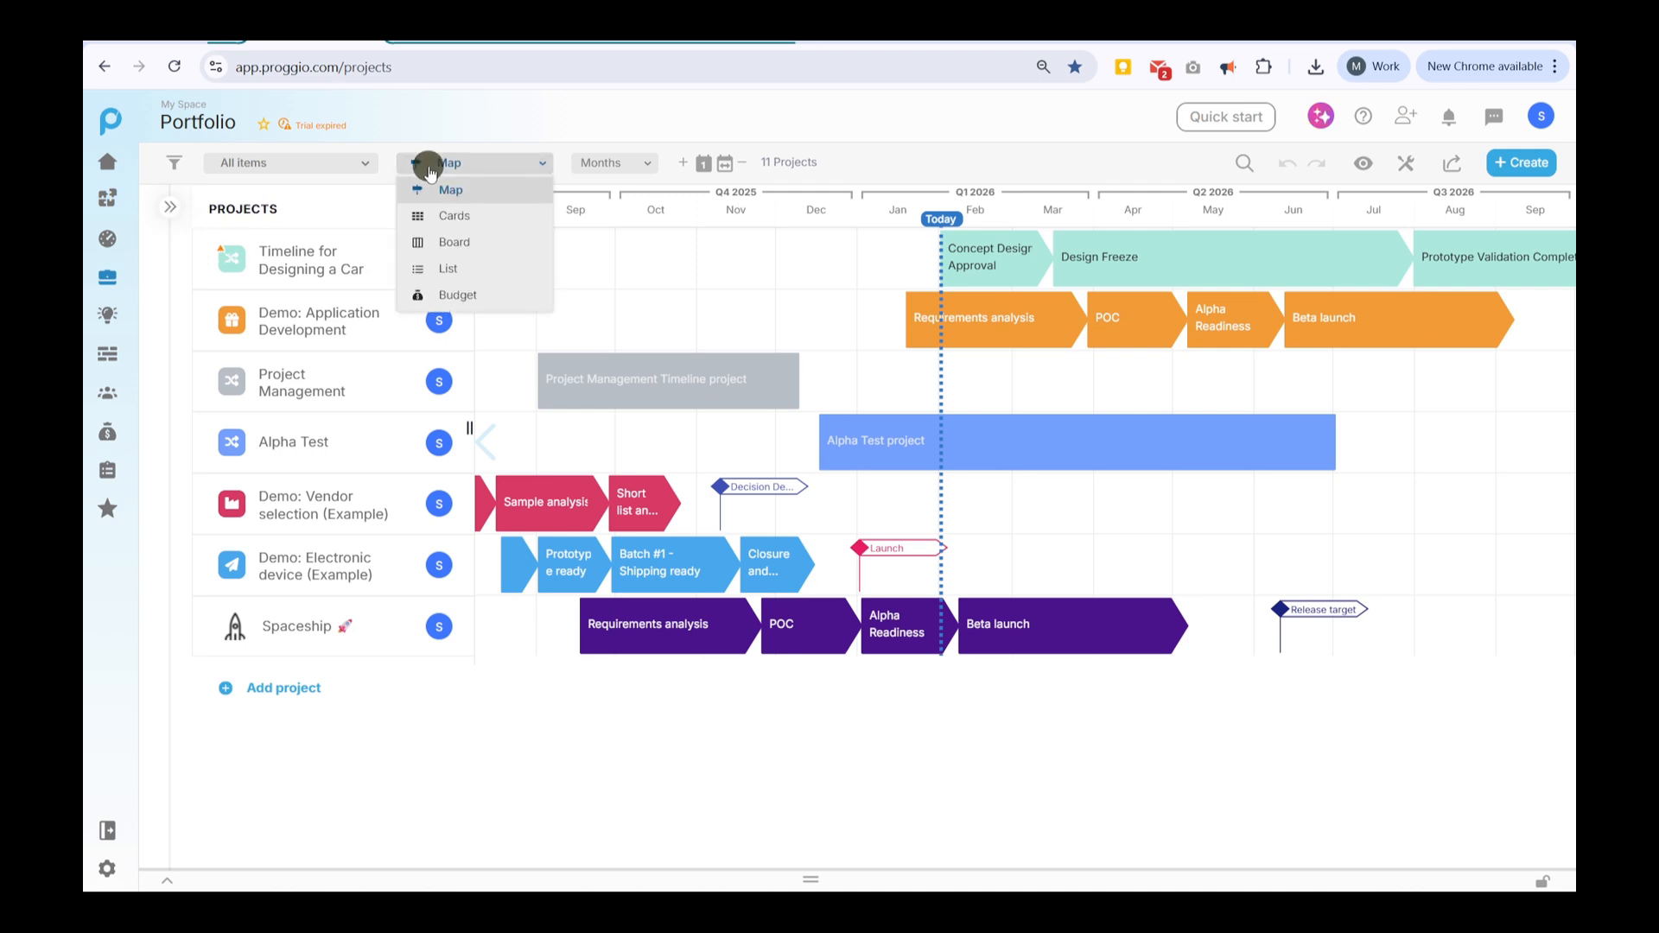
{"action": "left_click", "coordinate": [472, 274]}
{"action": "left_click", "coordinate": [357, 168]}
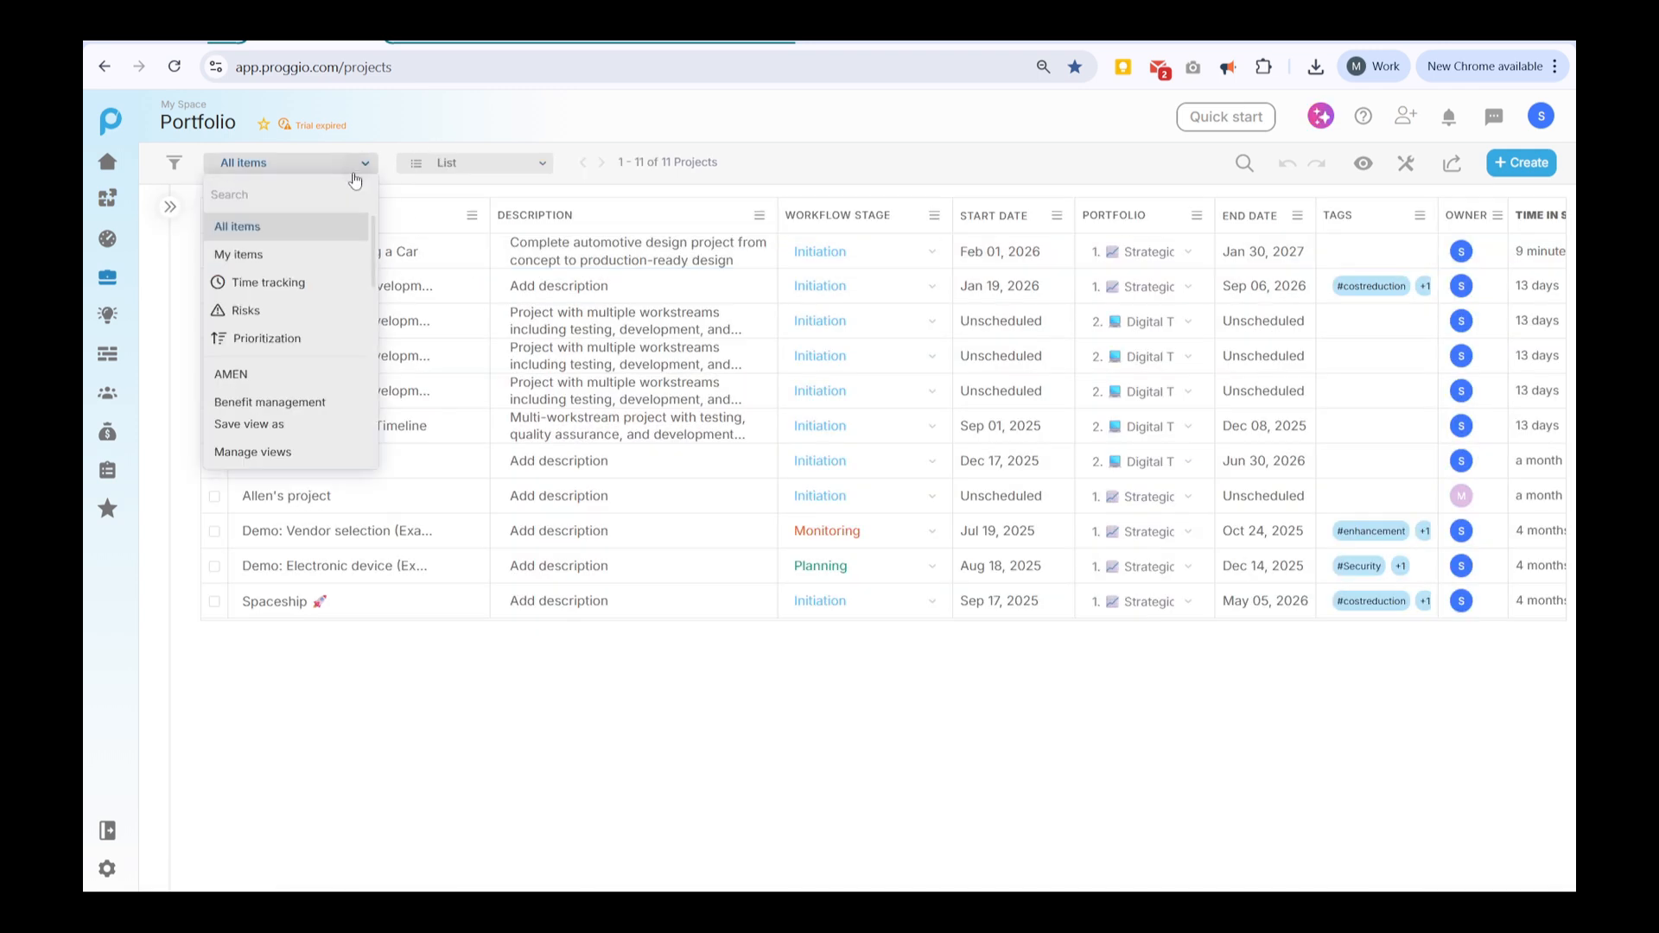
{"action": "left_click", "coordinate": [304, 313]}
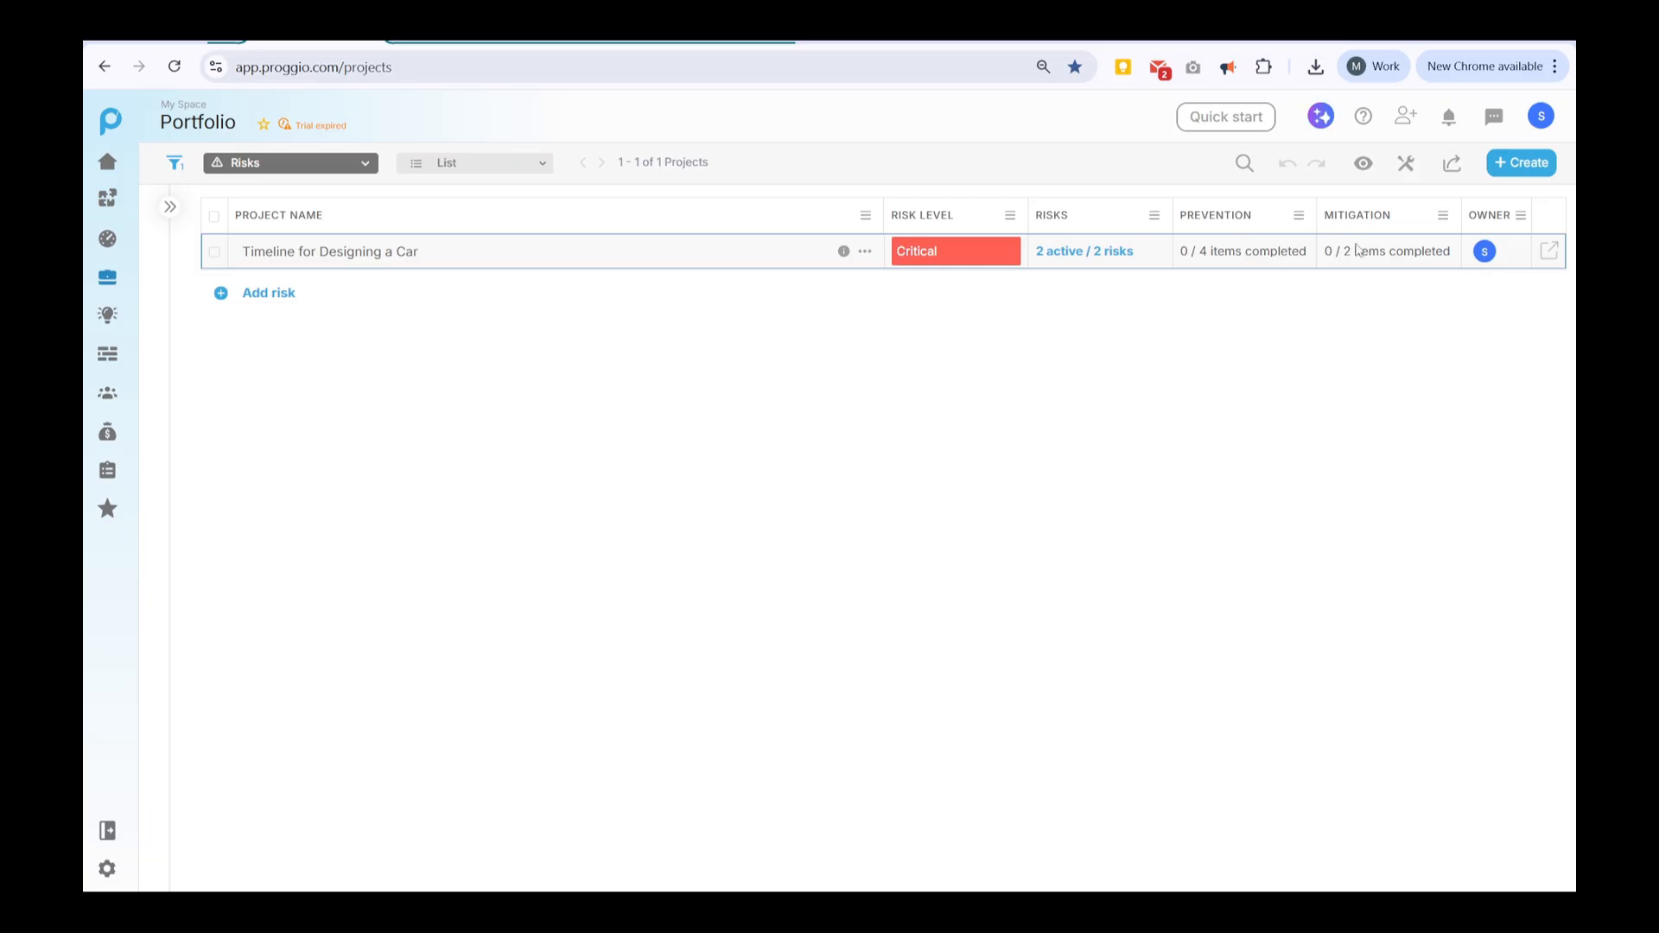
- Open the risks of the Timeline for Designing a Car project and display the project as a map to check Safety Integration's marker
{"action": "mouse_move", "coordinate": [1105, 261]}
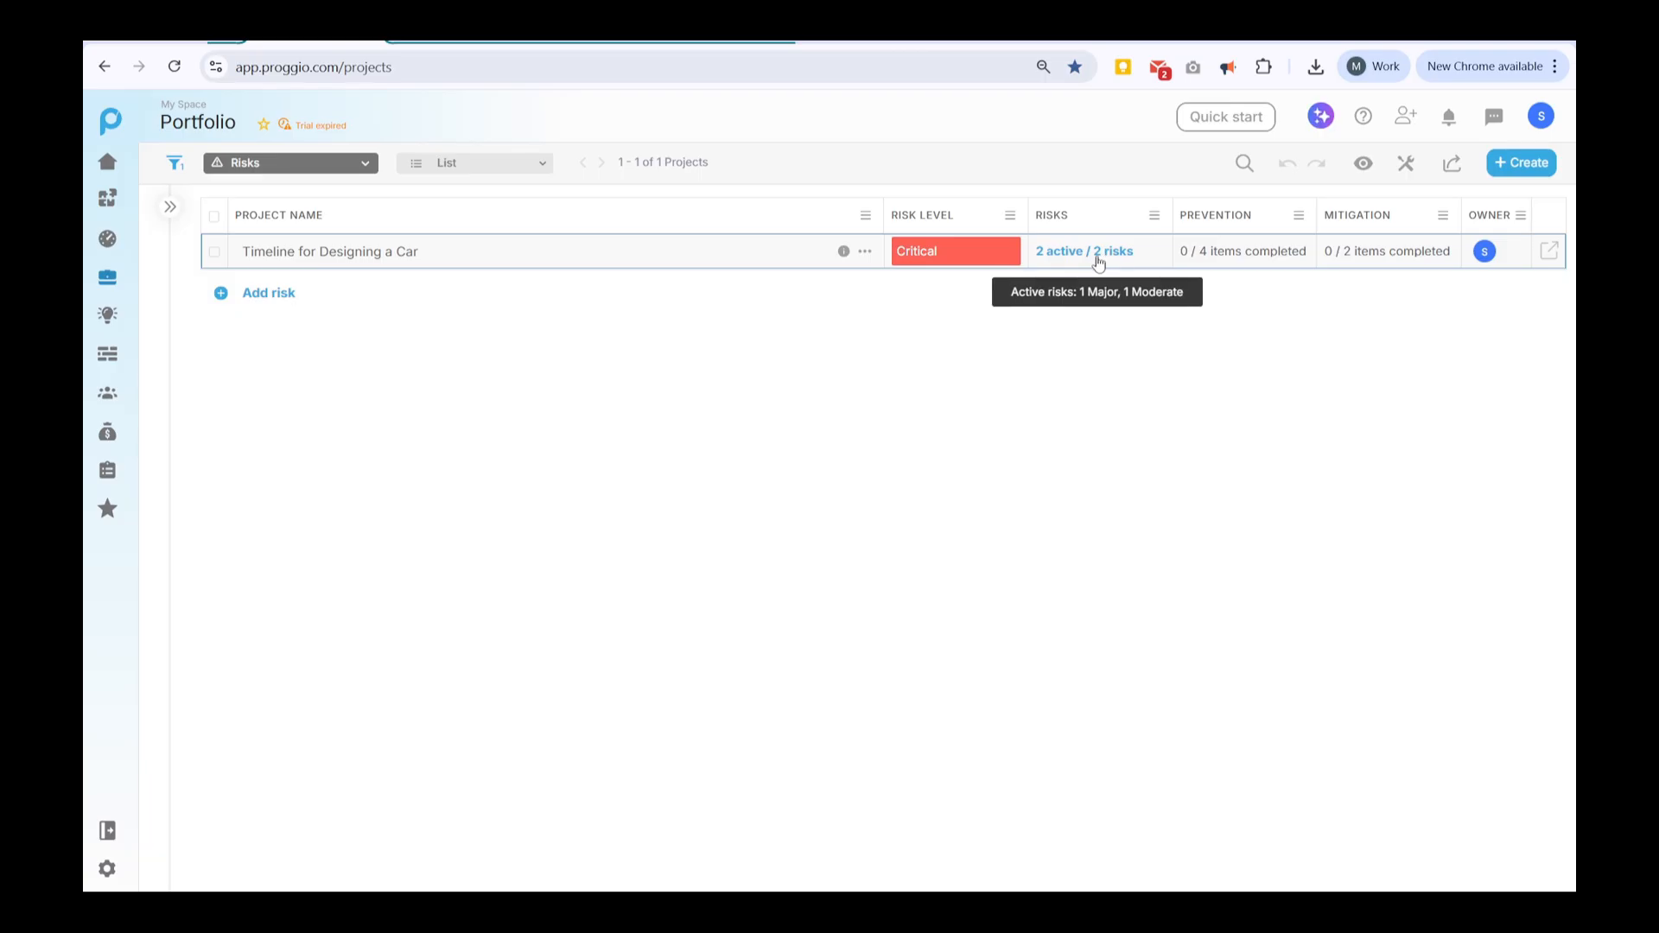
{"action": "left_click", "coordinate": [1105, 259]}
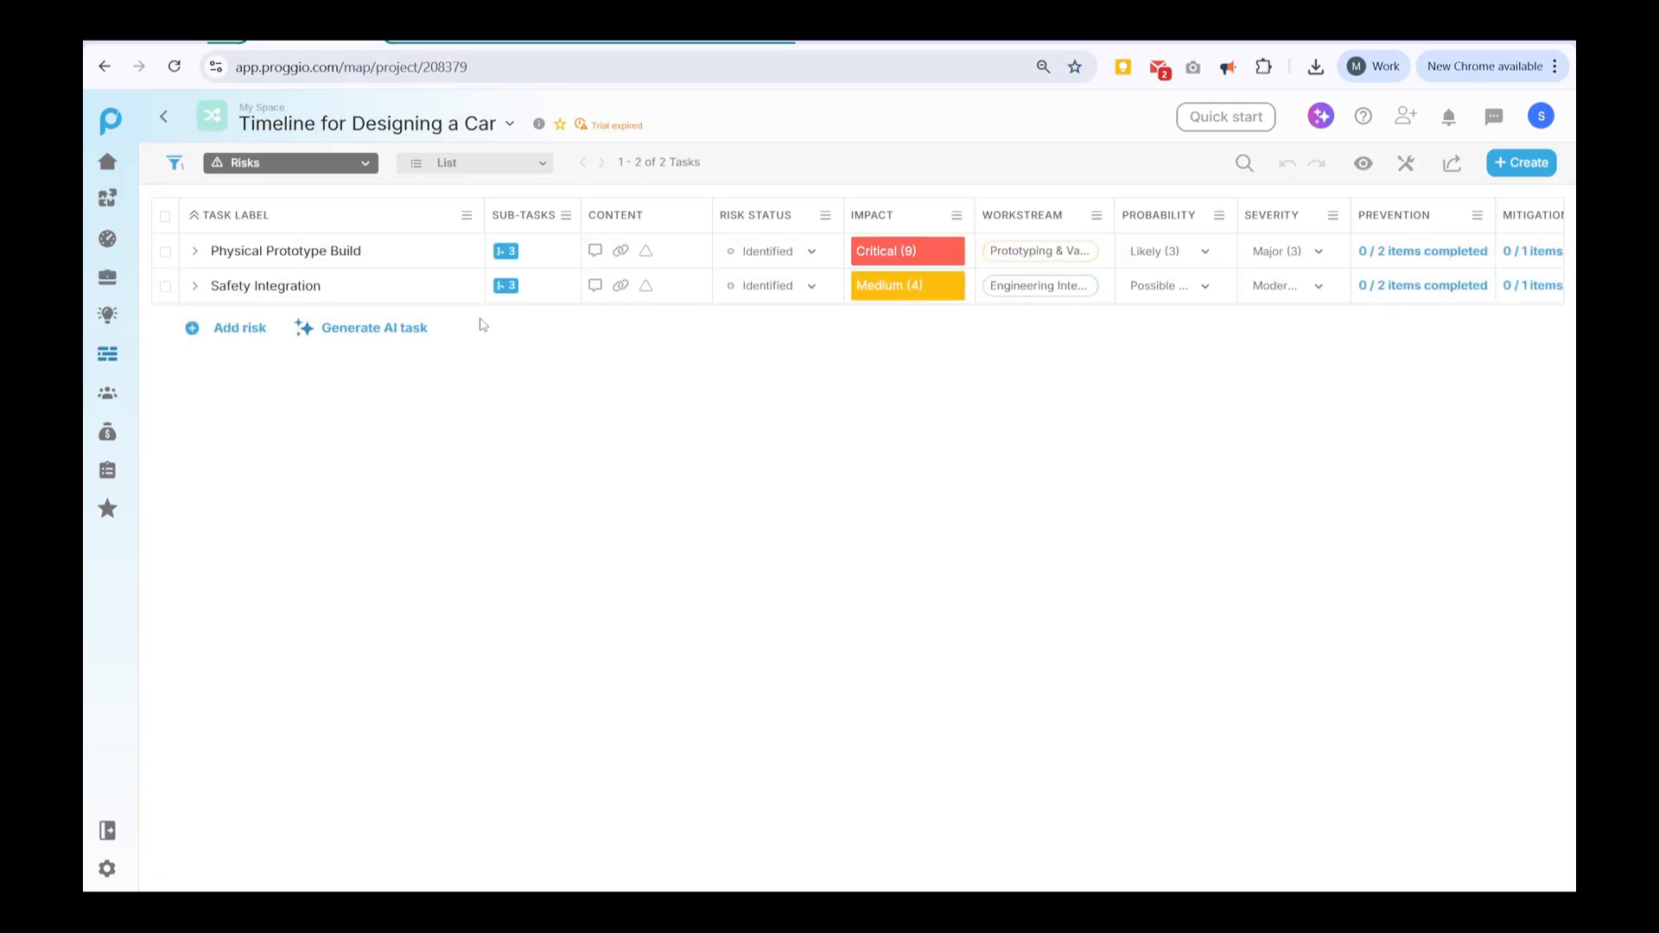
{"action": "left_click", "coordinate": [485, 166]}
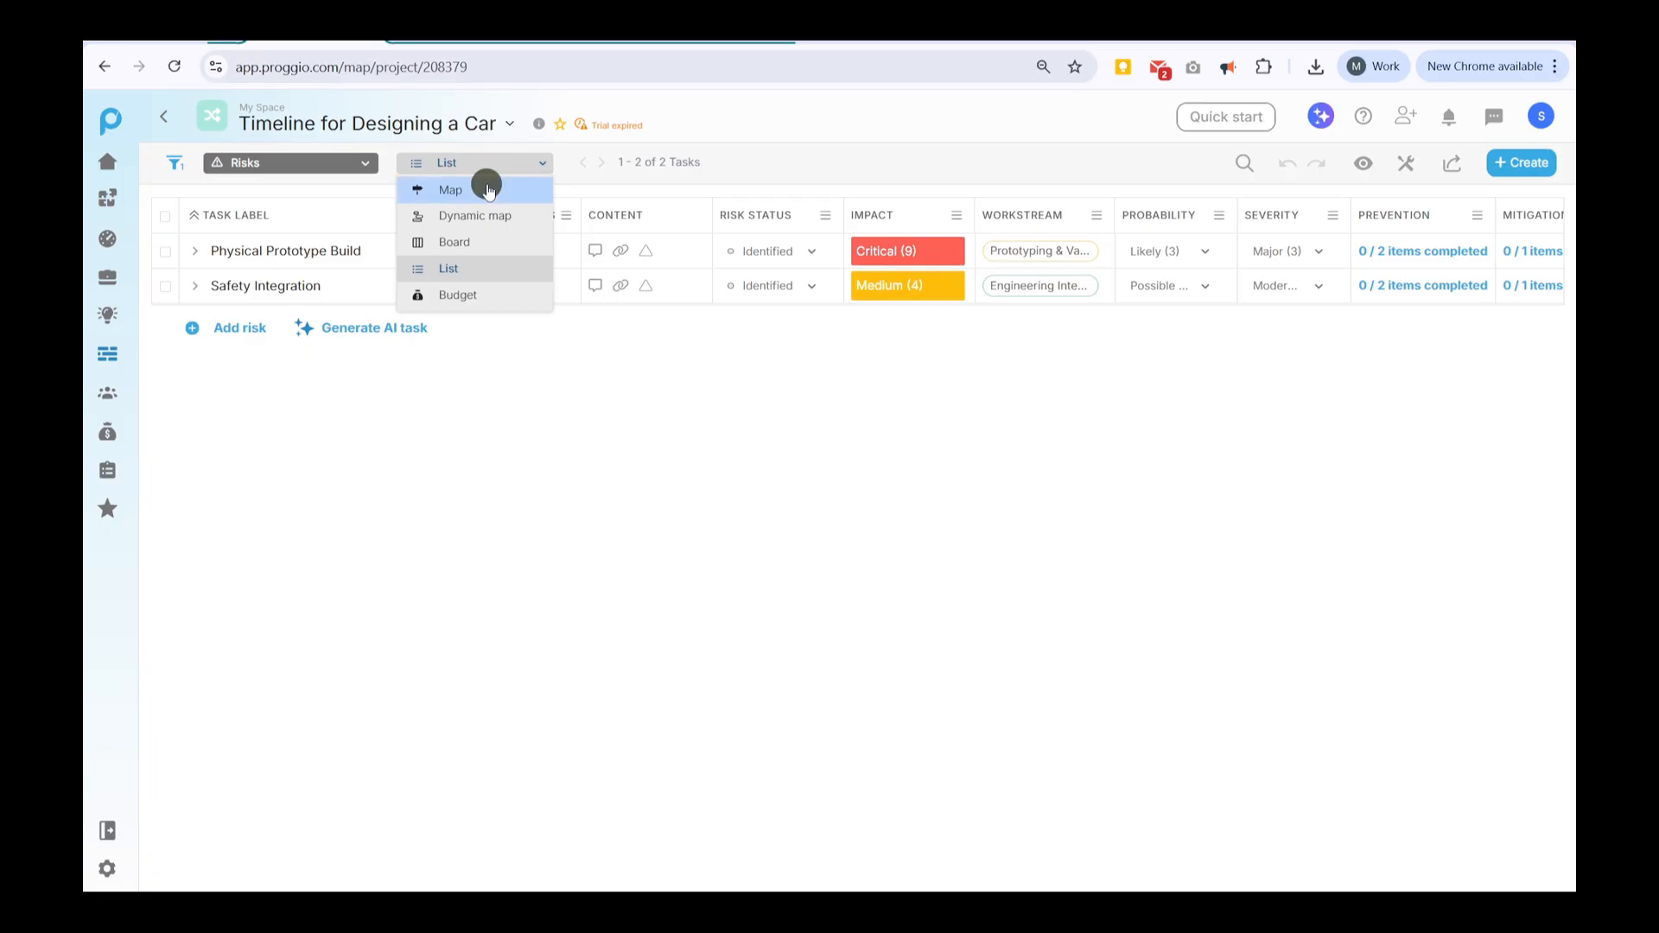
{"action": "left_click", "coordinate": [487, 190]}
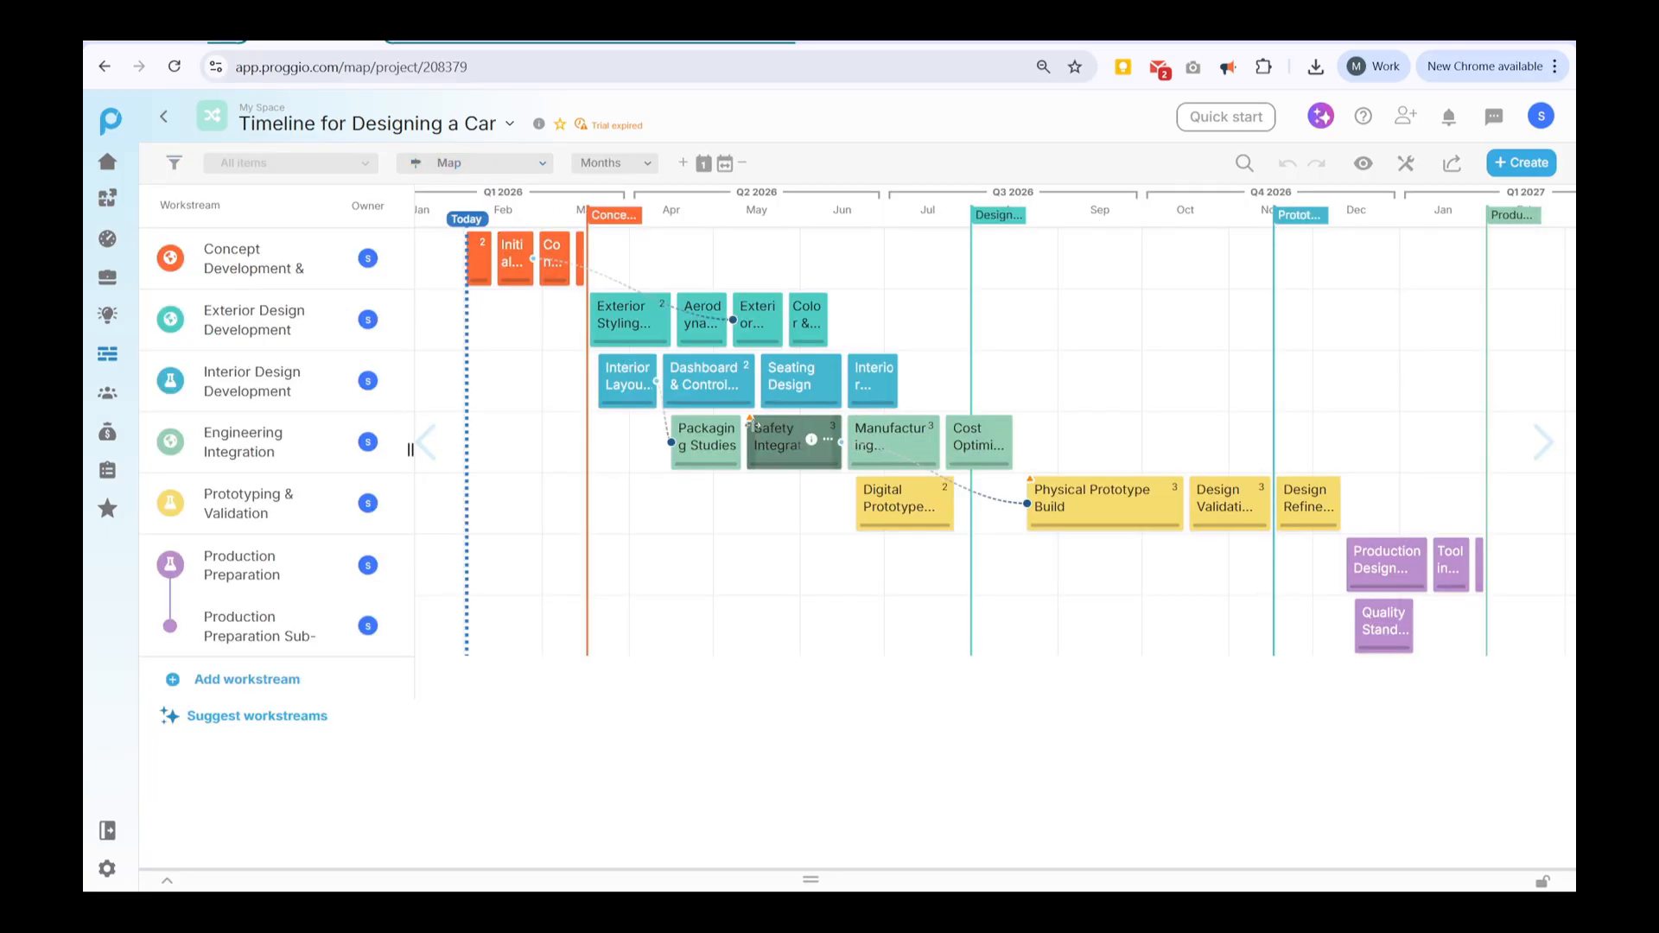
{"action": "mouse_move", "coordinate": [753, 424]}
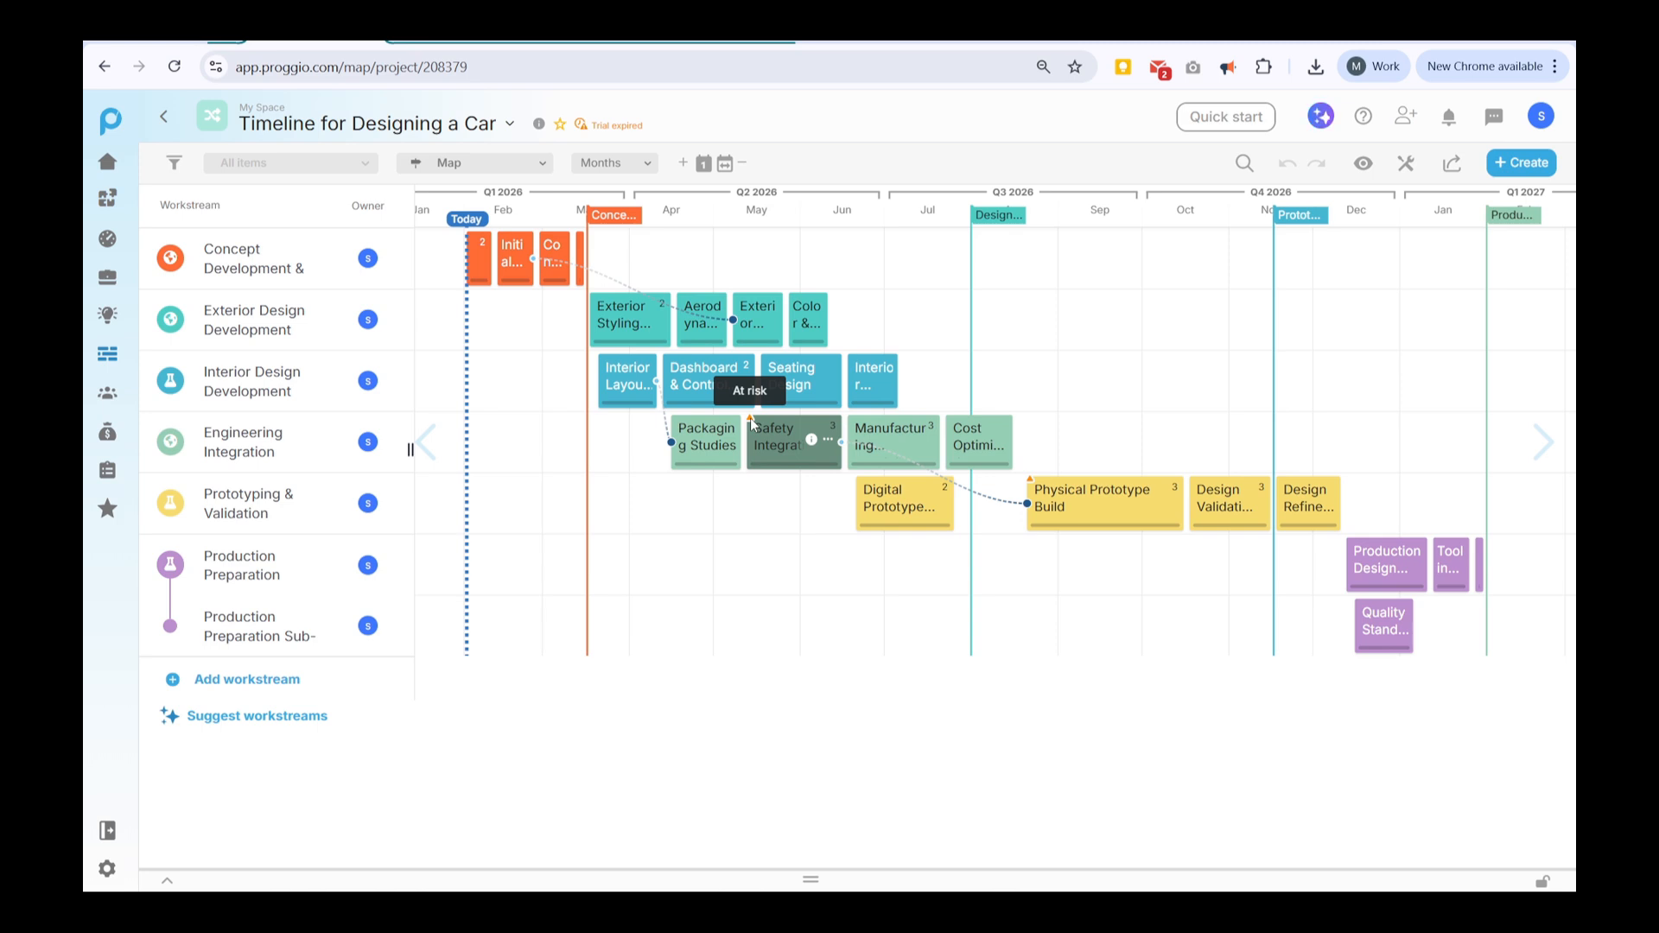
- Open the properties of the Packaging Studies task and mark it as a risk
{"action": "left_click", "coordinate": [727, 439]}
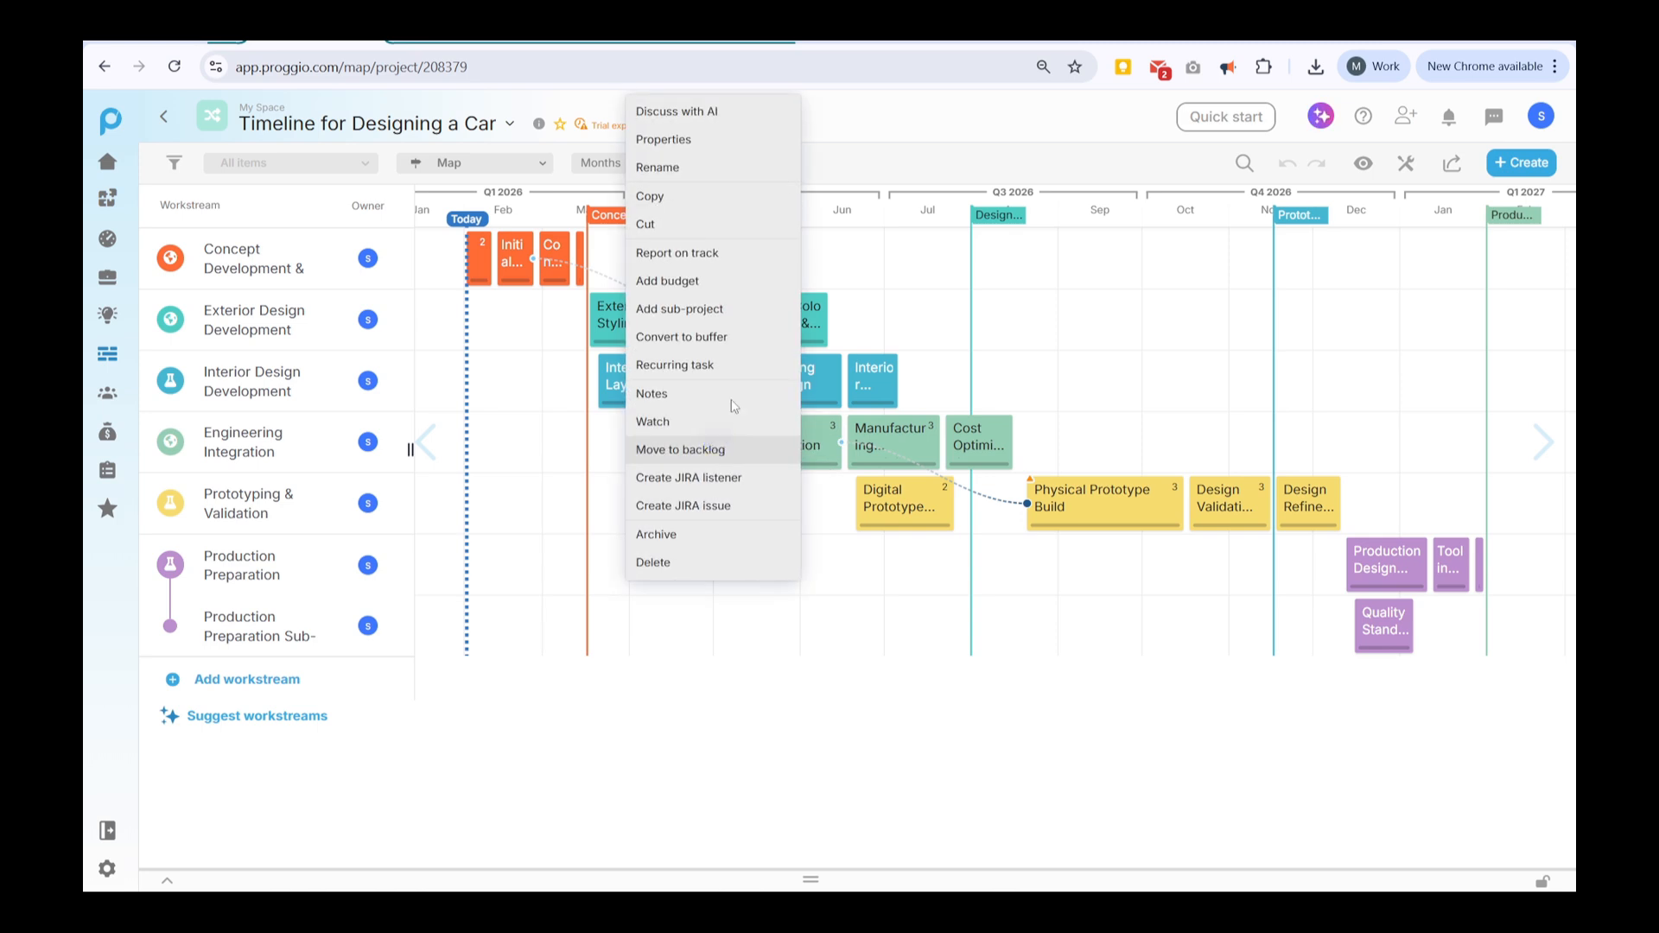
{"action": "left_click", "coordinate": [687, 139]}
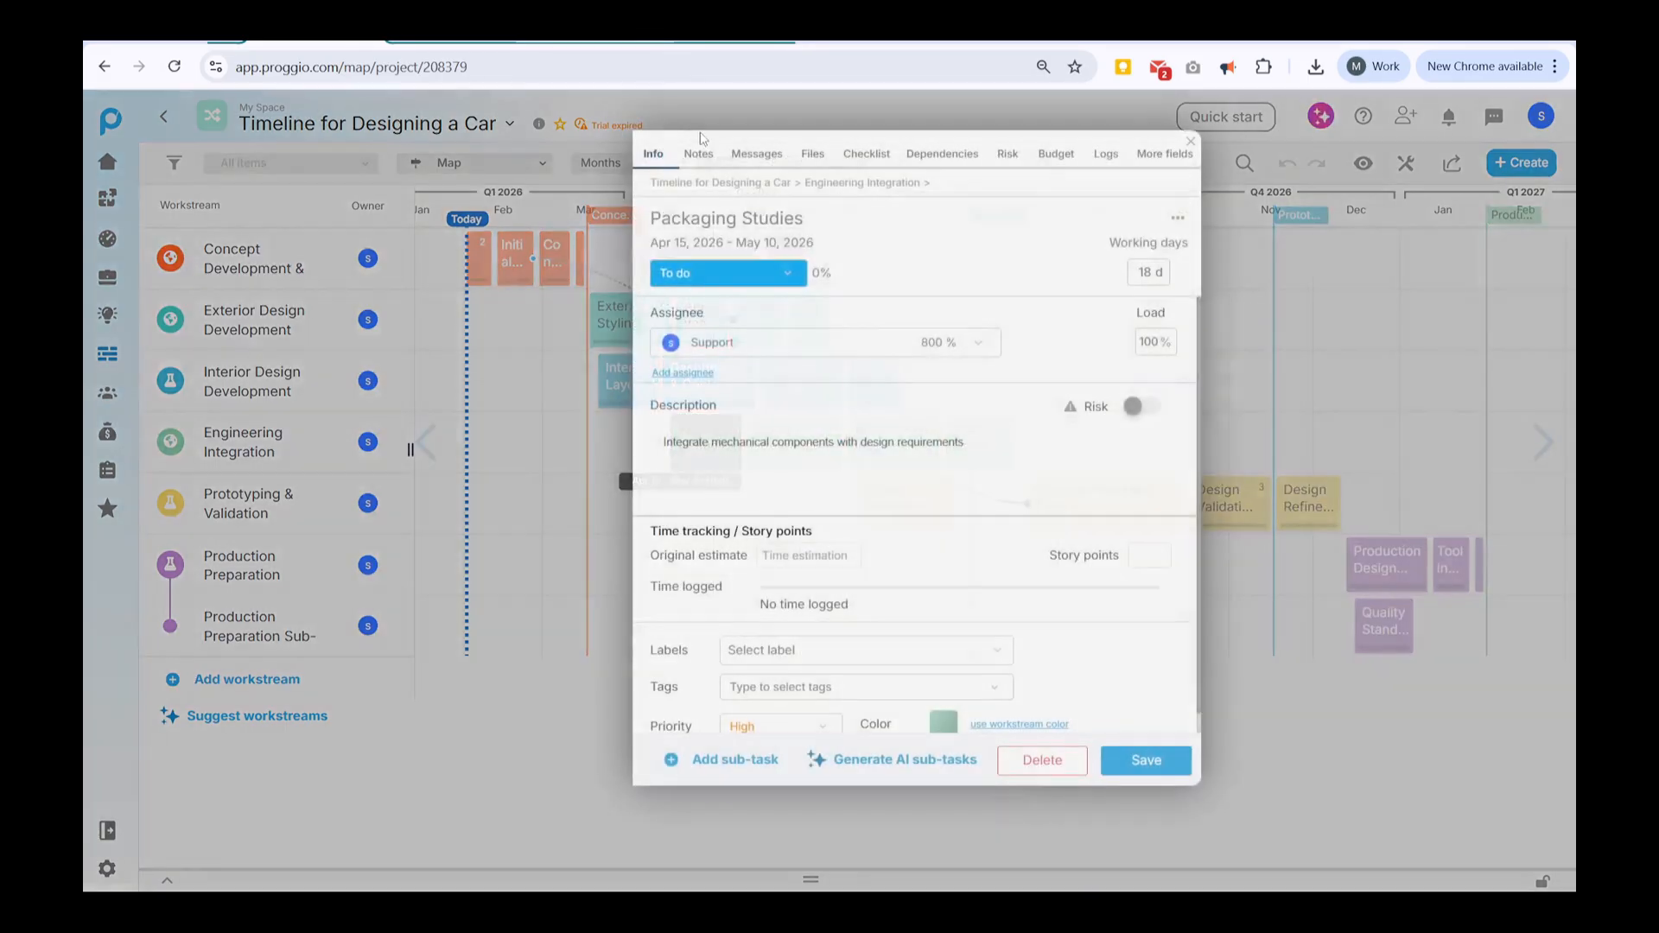
{"action": "left_click", "coordinate": [1132, 407]}
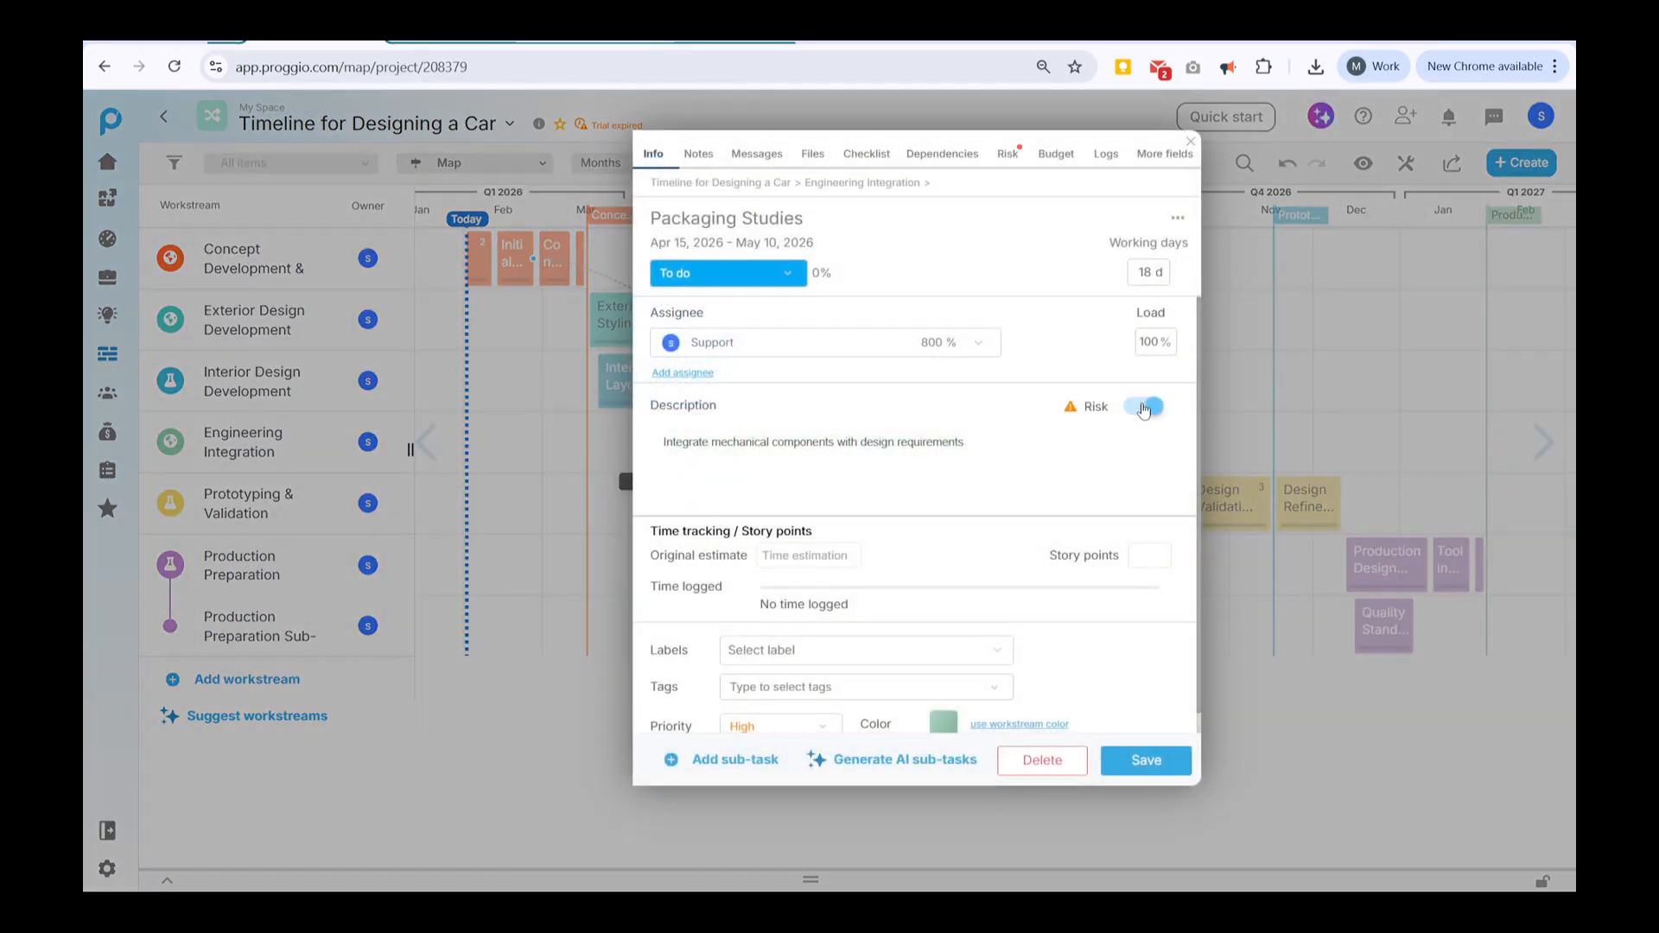
- Set the Packaging Studies risk's probability to Likely (3) and its severity to Major (3)
{"action": "left_click", "coordinate": [1017, 156]}
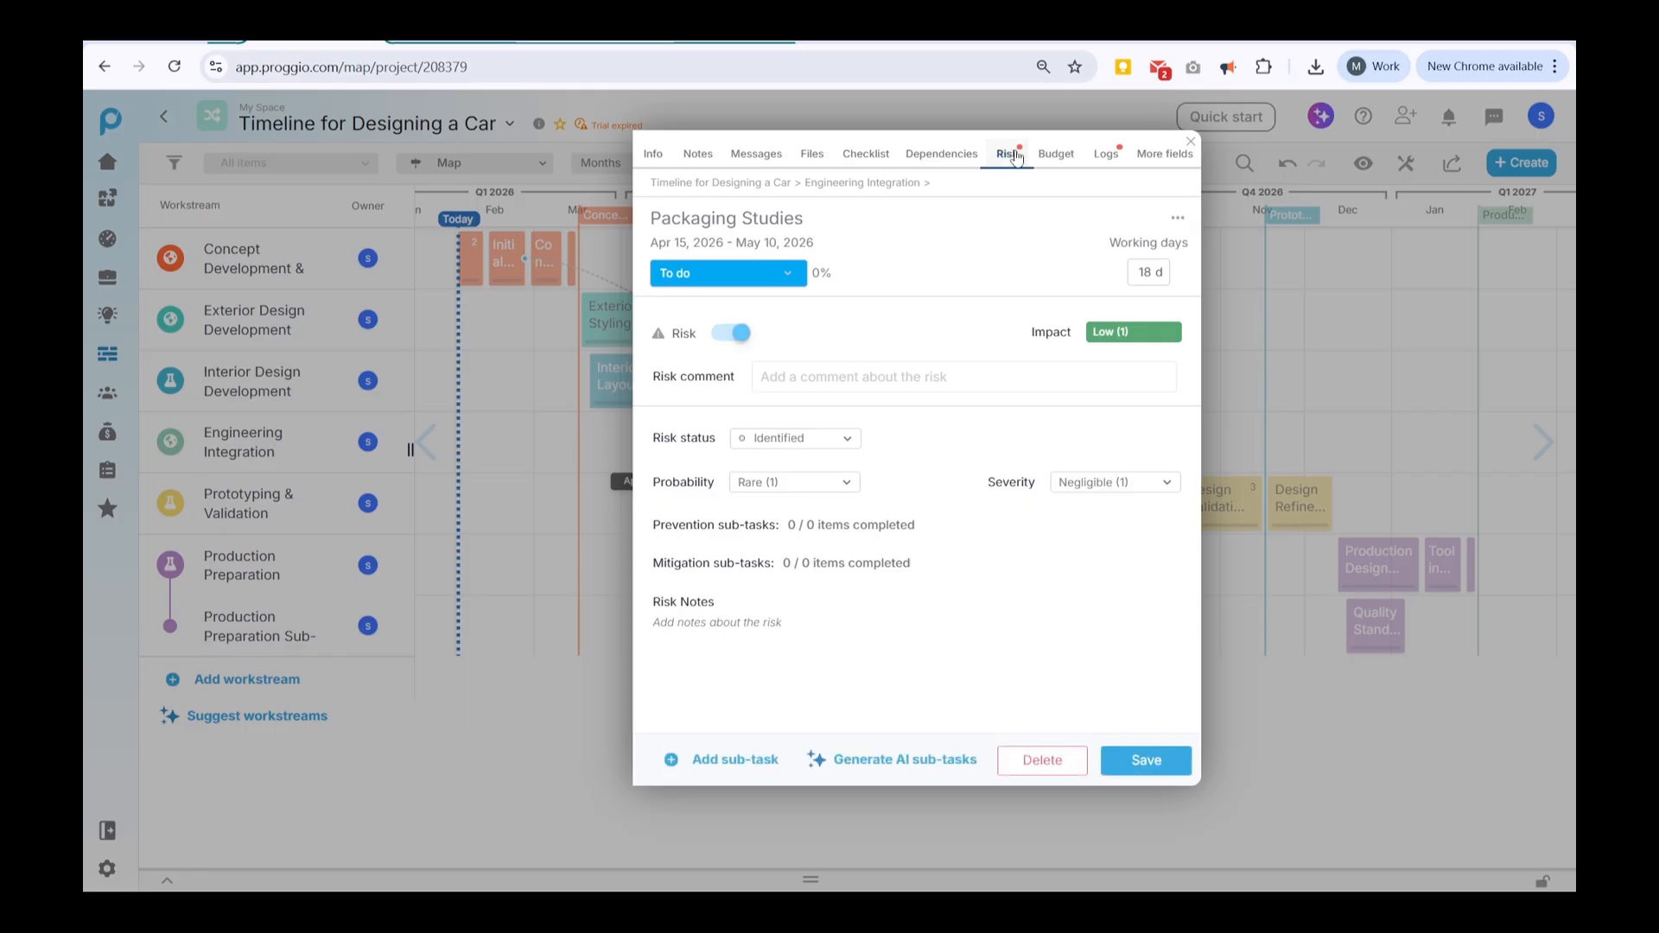
{"action": "left_click", "coordinate": [805, 481]}
{"action": "left_click", "coordinate": [803, 546]}
{"action": "left_click", "coordinate": [1114, 482]}
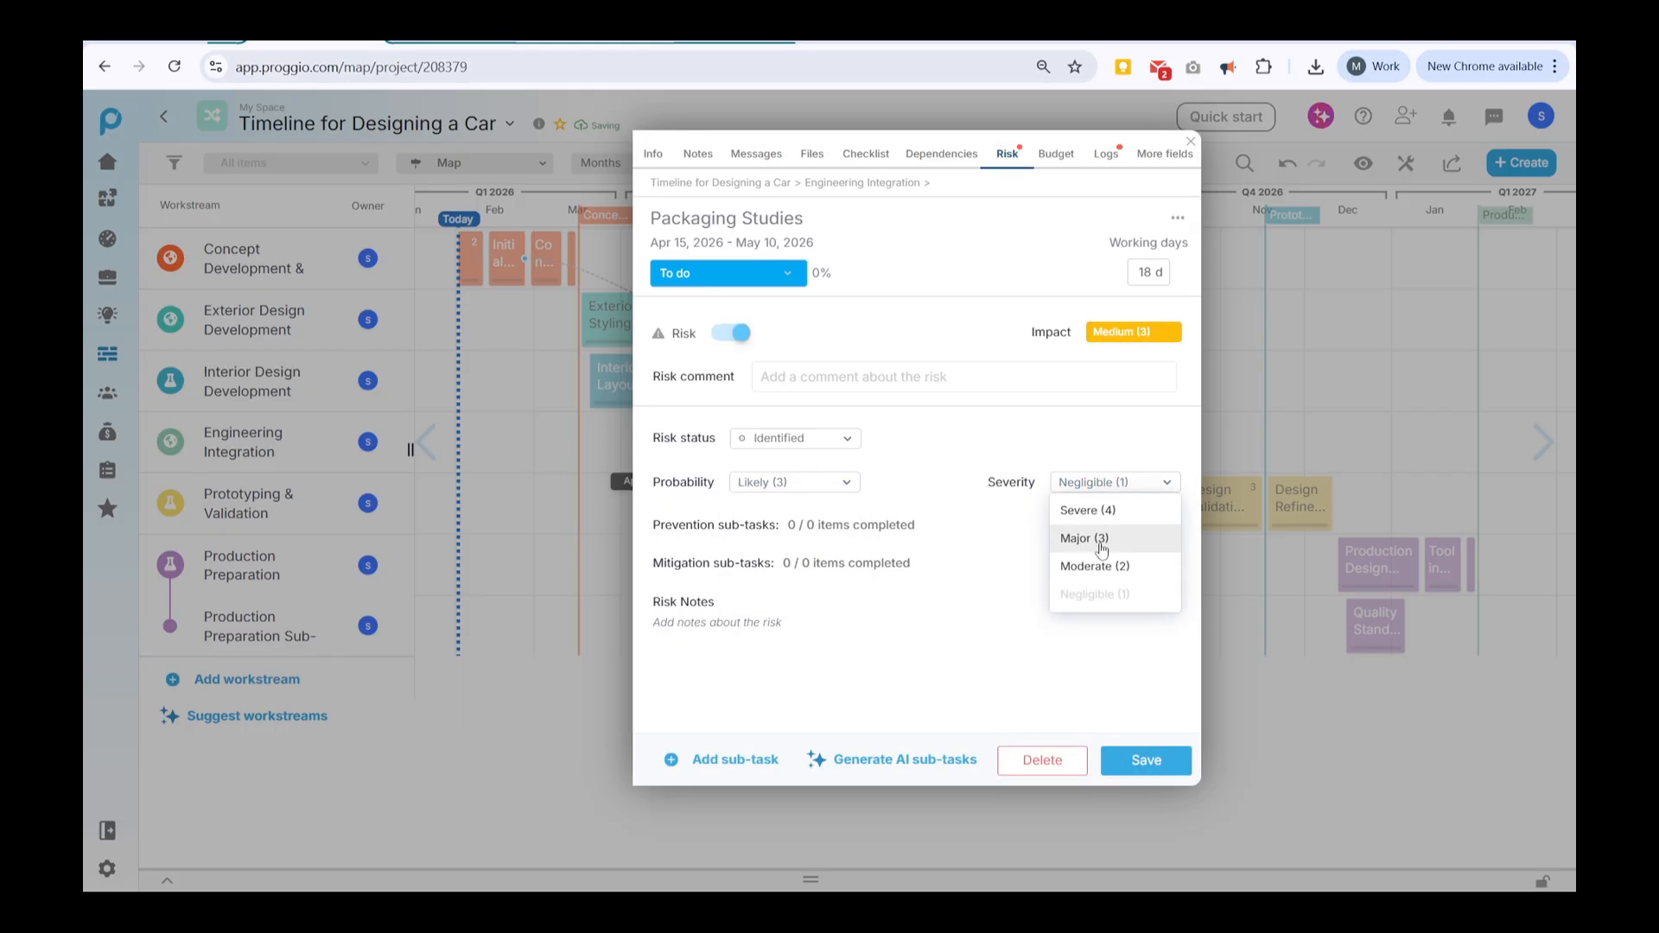
{"action": "left_click", "coordinate": [1100, 543]}
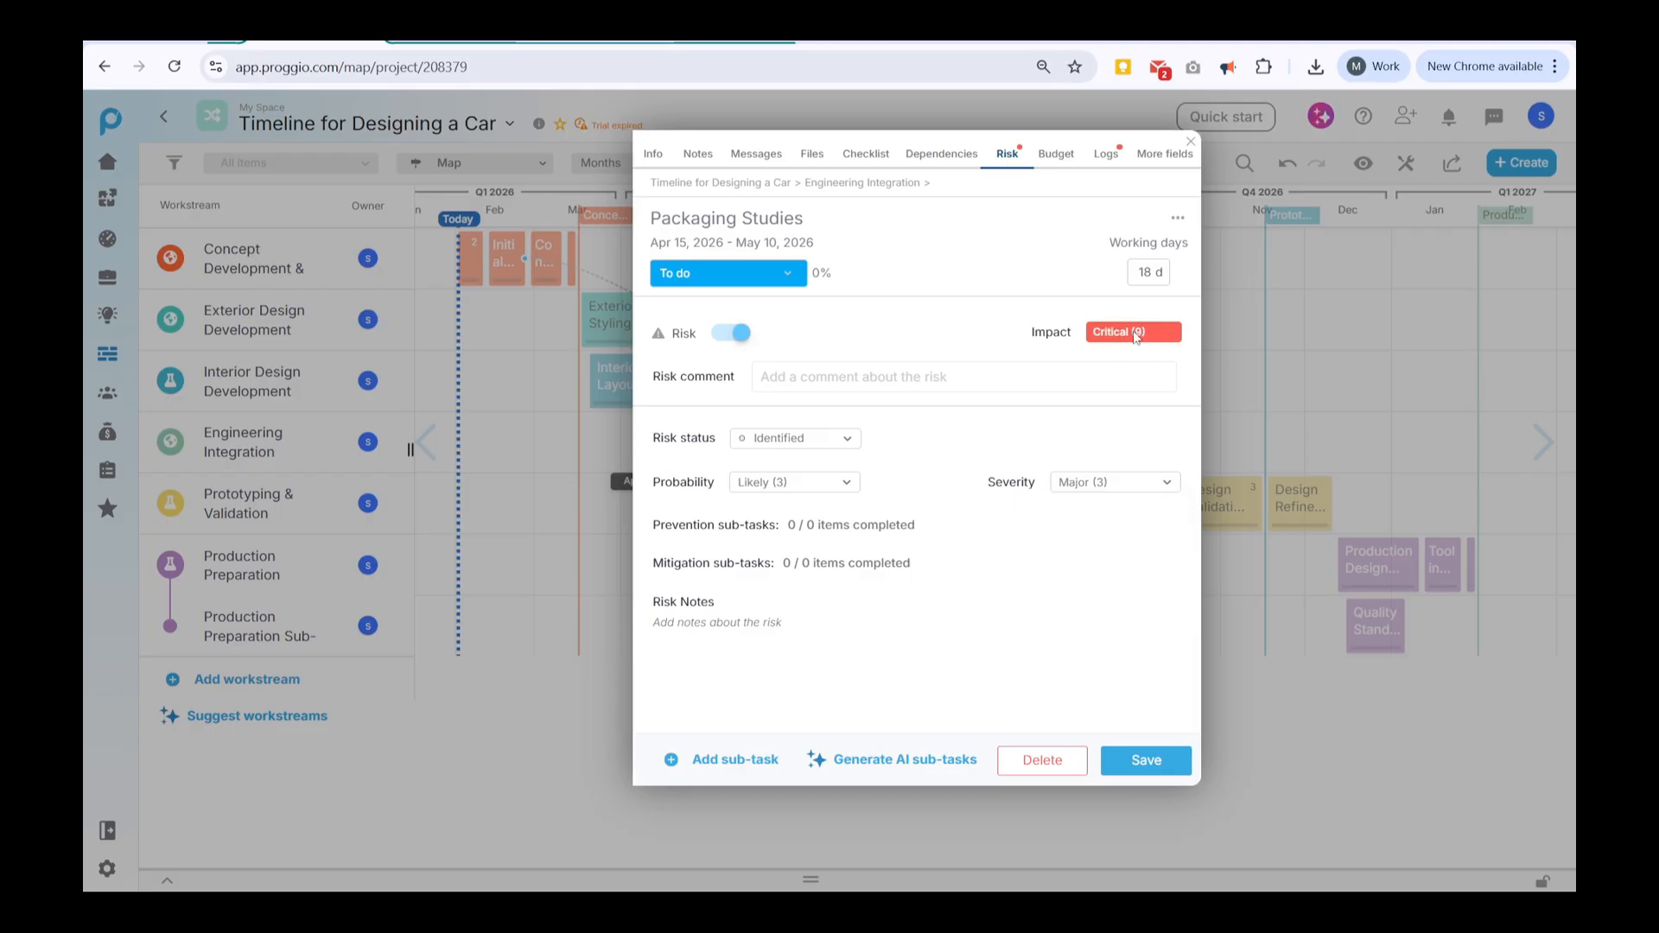
- Examine the risk comment and risk status options of Packaging Studies, and close the task's properties
{"action": "left_click", "coordinate": [908, 377]}
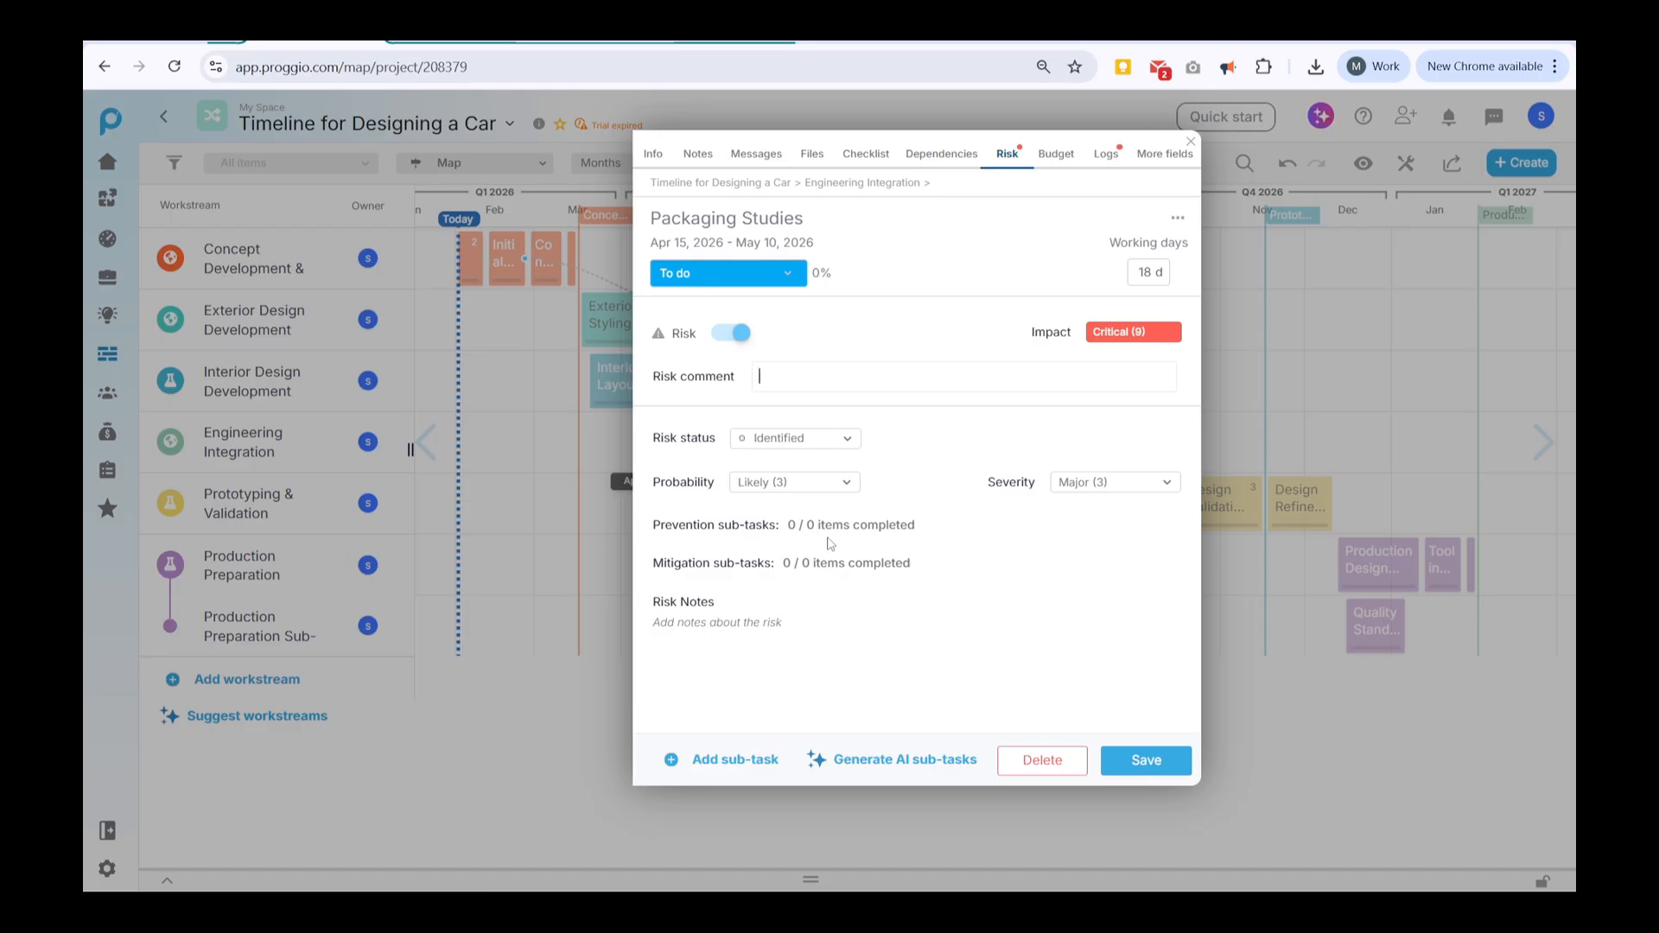
{"action": "left_click", "coordinate": [823, 443]}
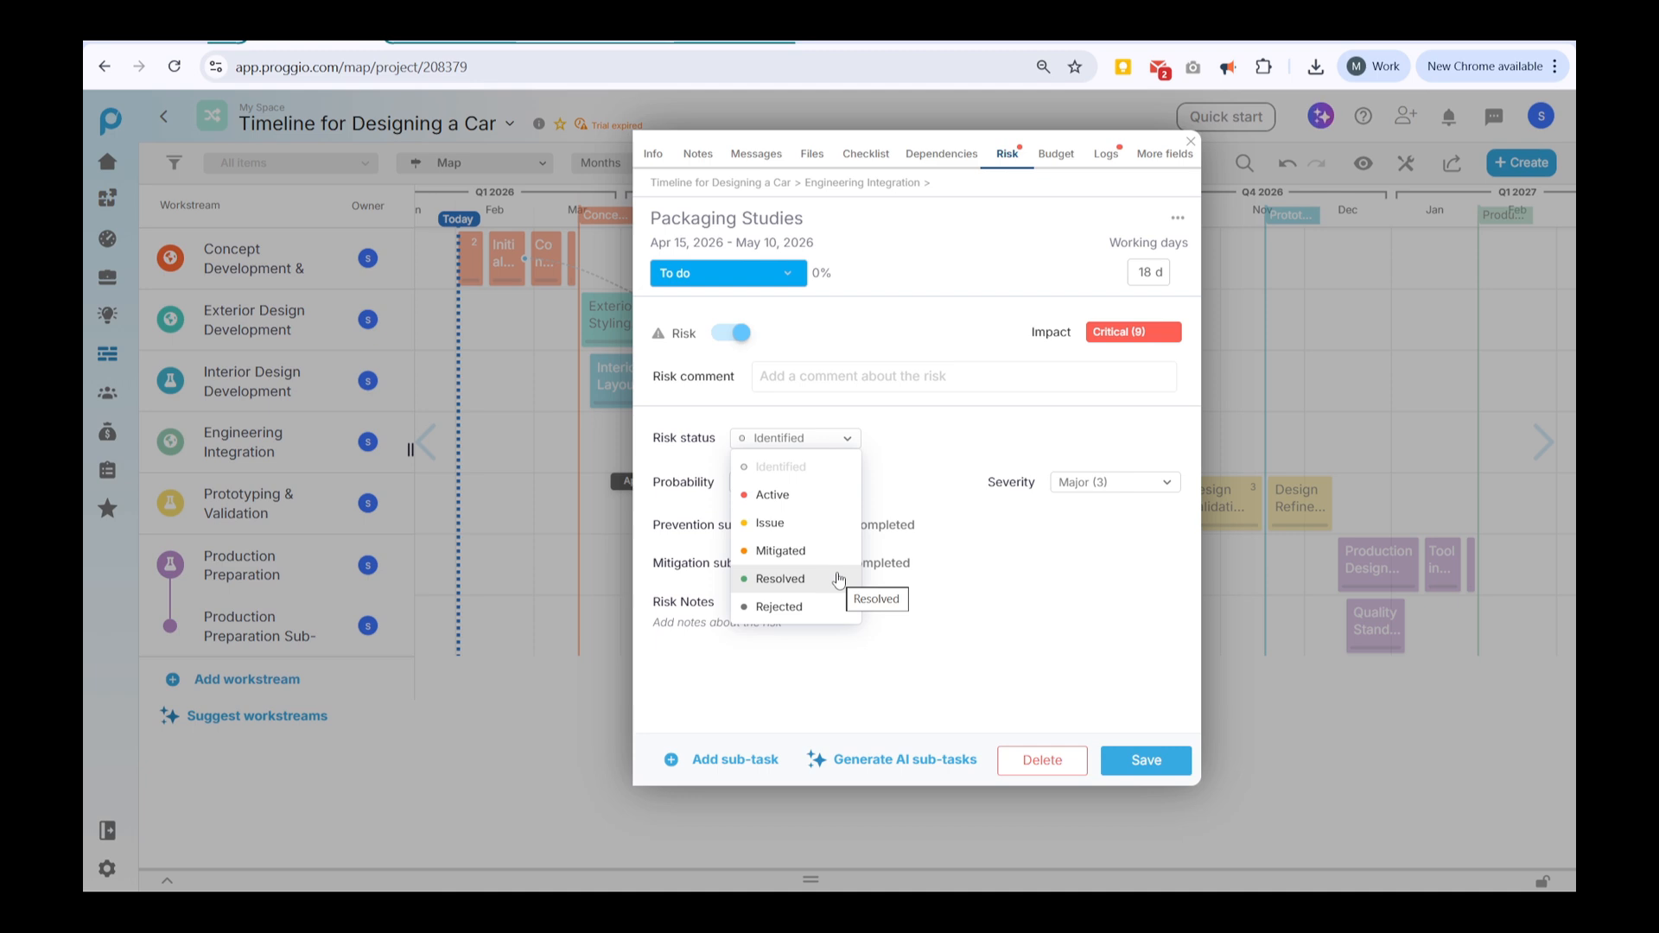
{"action": "left_click", "coordinate": [1032, 604]}
{"action": "left_click", "coordinate": [1305, 704]}
- Show the project's tasks as a list in the Risks view and expand all their sub-tasks
{"action": "left_click", "coordinate": [505, 164]}
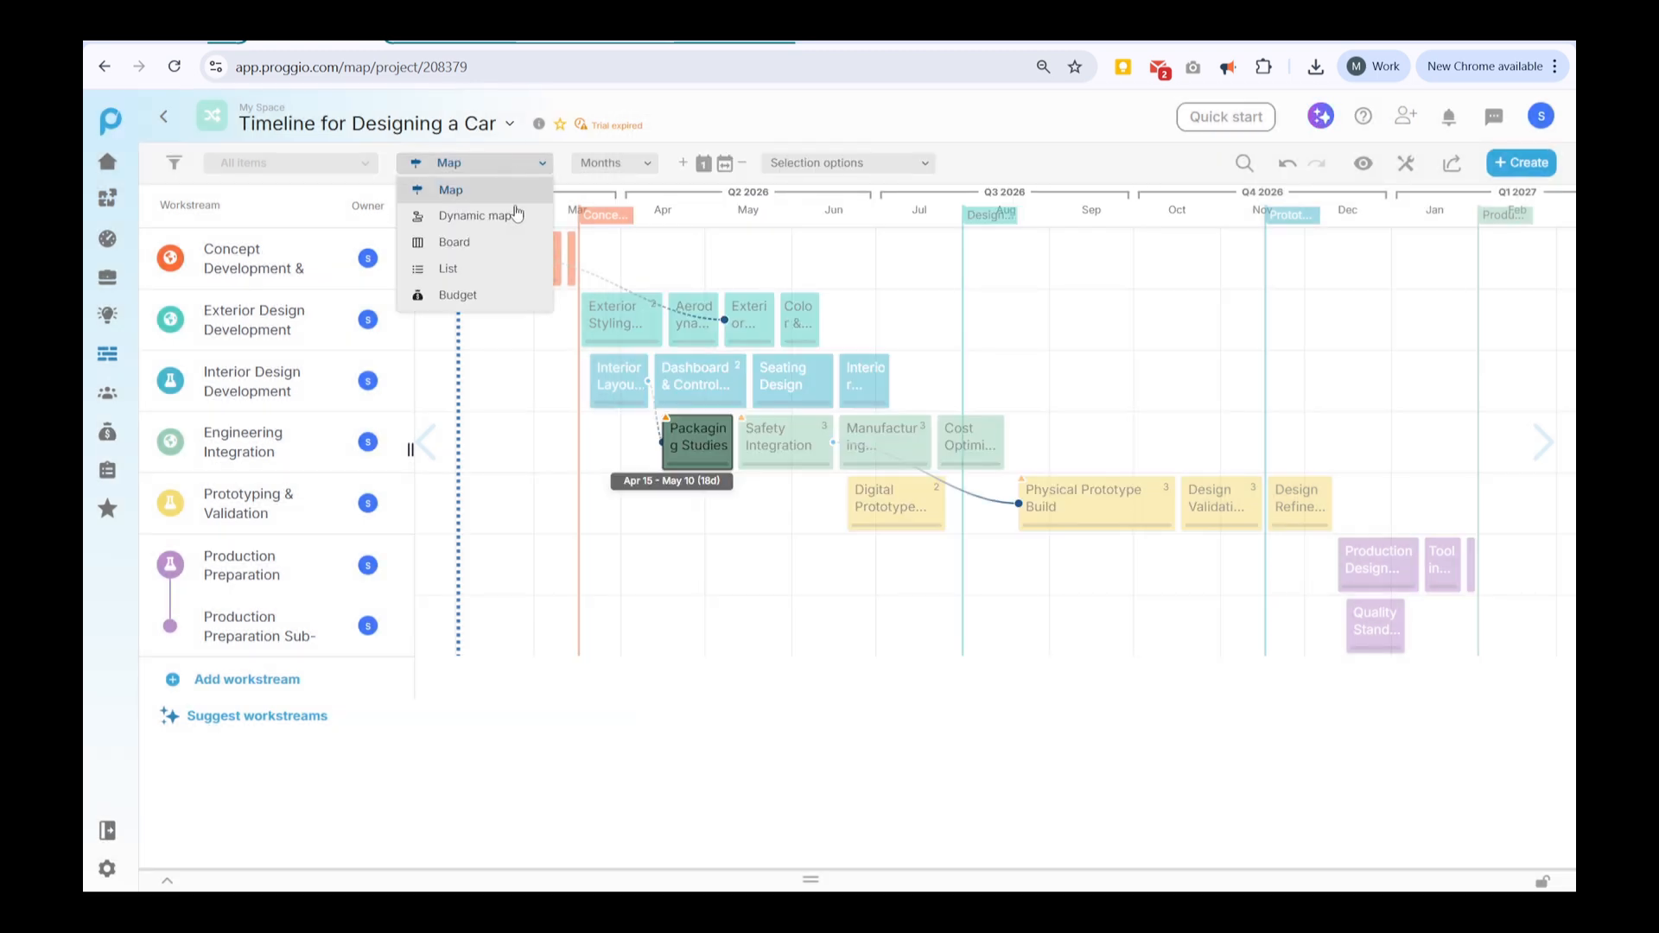
{"action": "left_click", "coordinate": [511, 273]}
{"action": "left_click", "coordinate": [294, 163]}
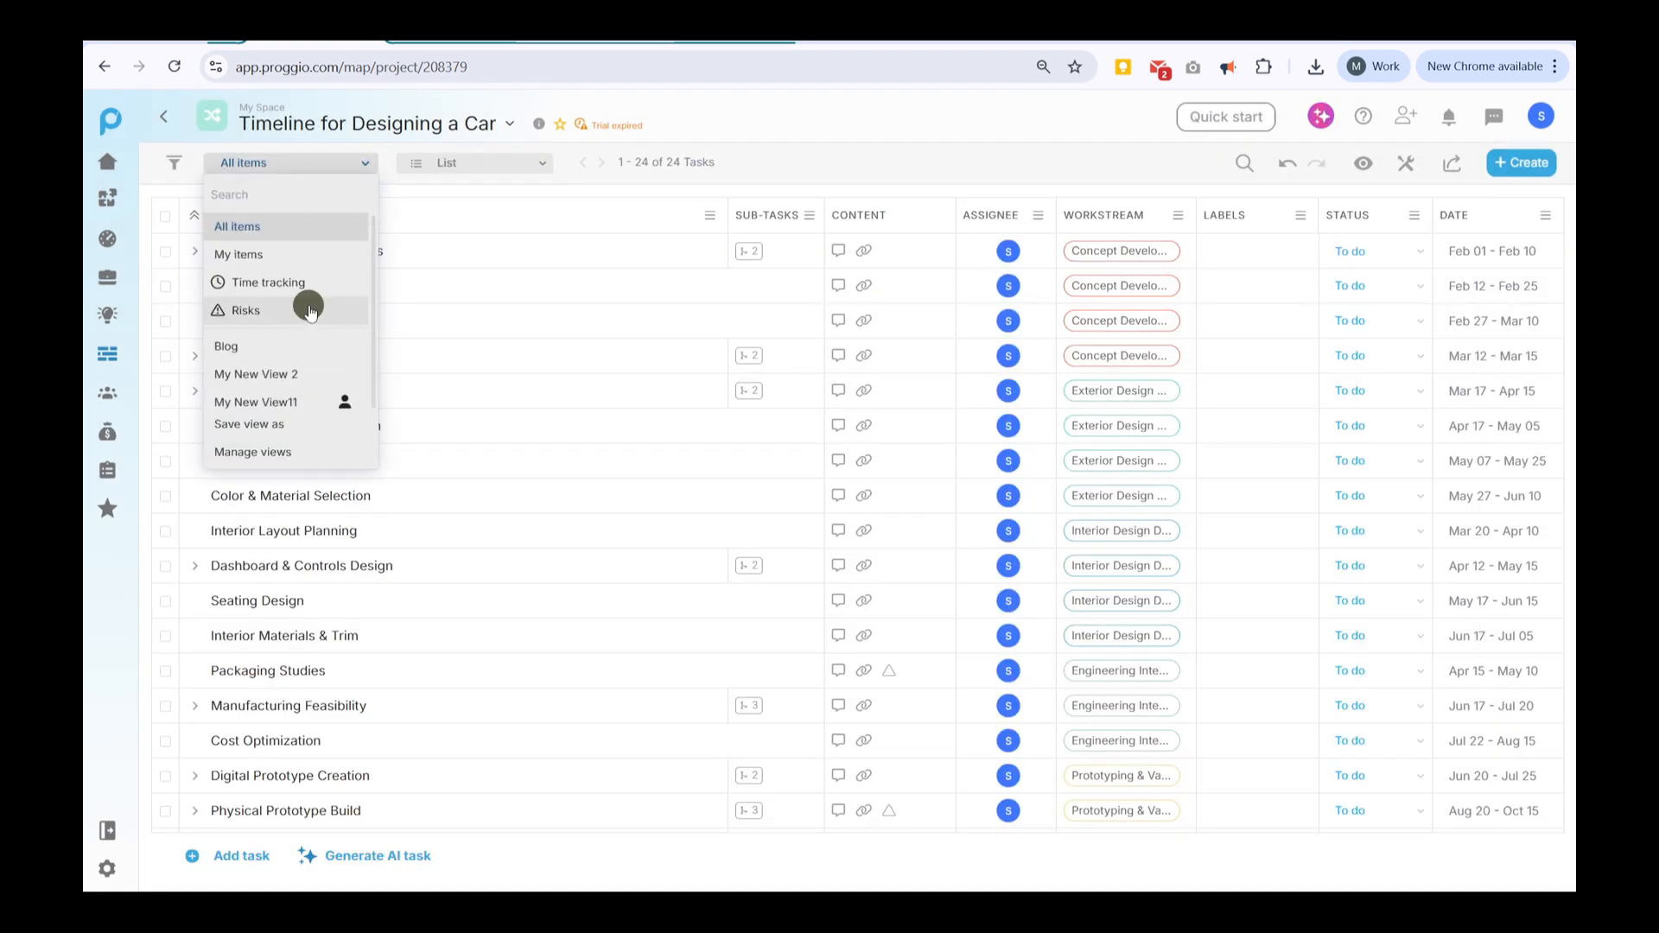
{"action": "left_click", "coordinate": [308, 303]}
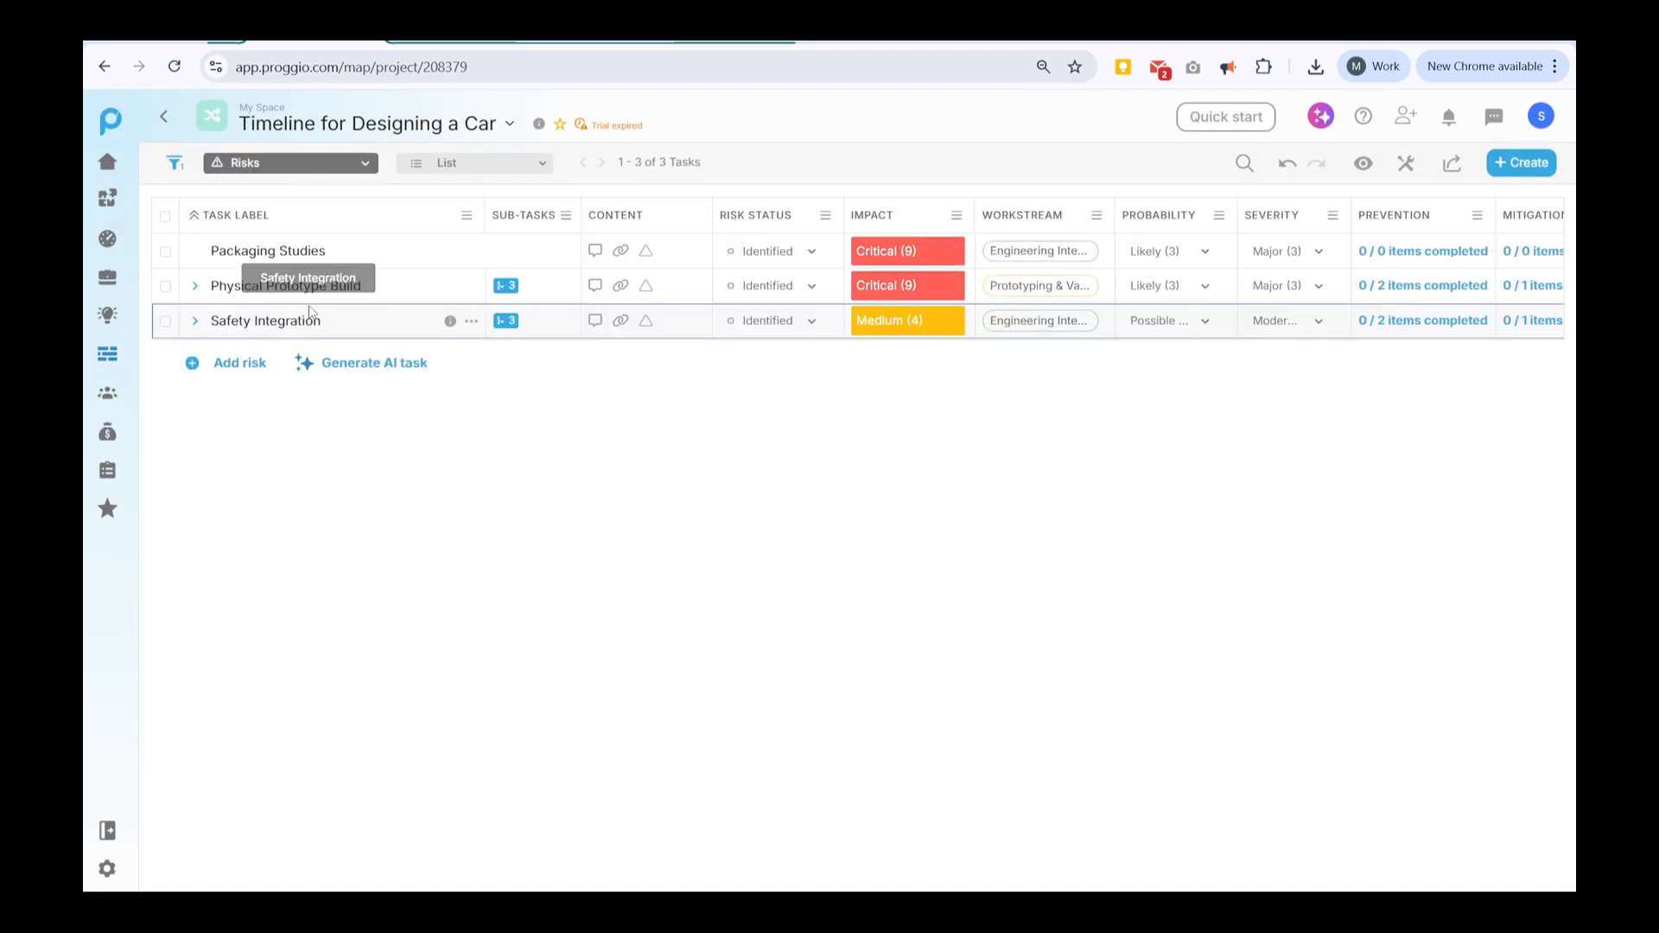
{"action": "left_click", "coordinate": [194, 216]}
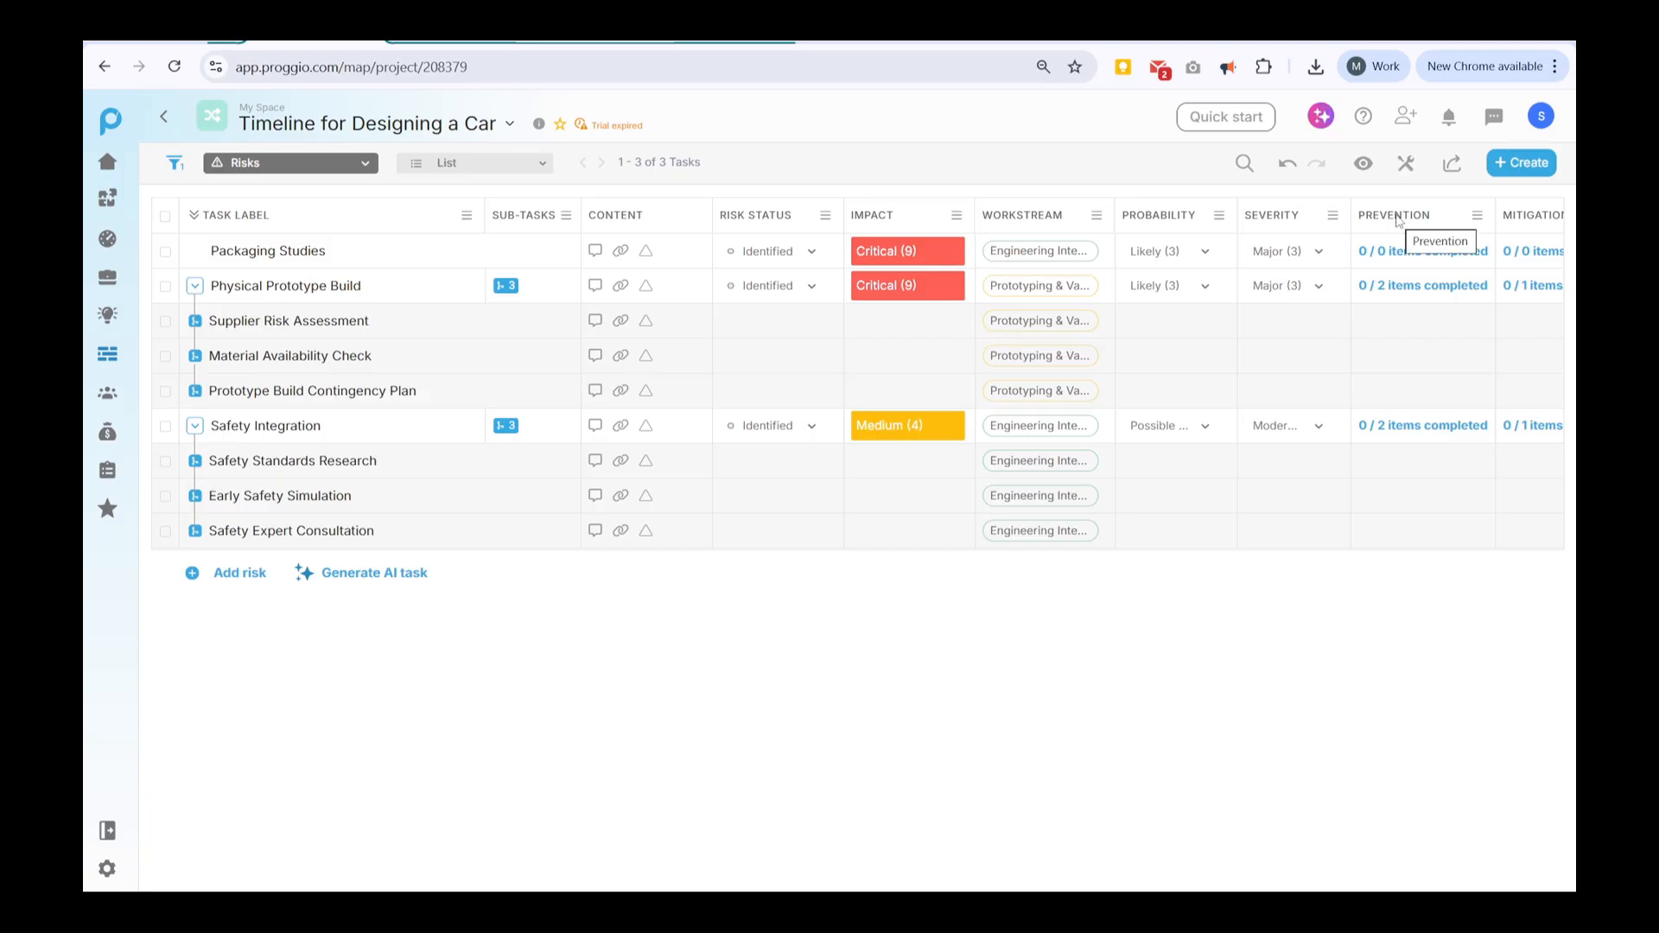
{"action": "mouse_move", "coordinate": [1037, 544]}
{"action": "left_mouse_down"}
{"action": "mouse_move", "coordinate": [1437, 530]}
{"action": "mouse_move", "coordinate": [1011, 553]}
{"action": "left_mouse_up"}
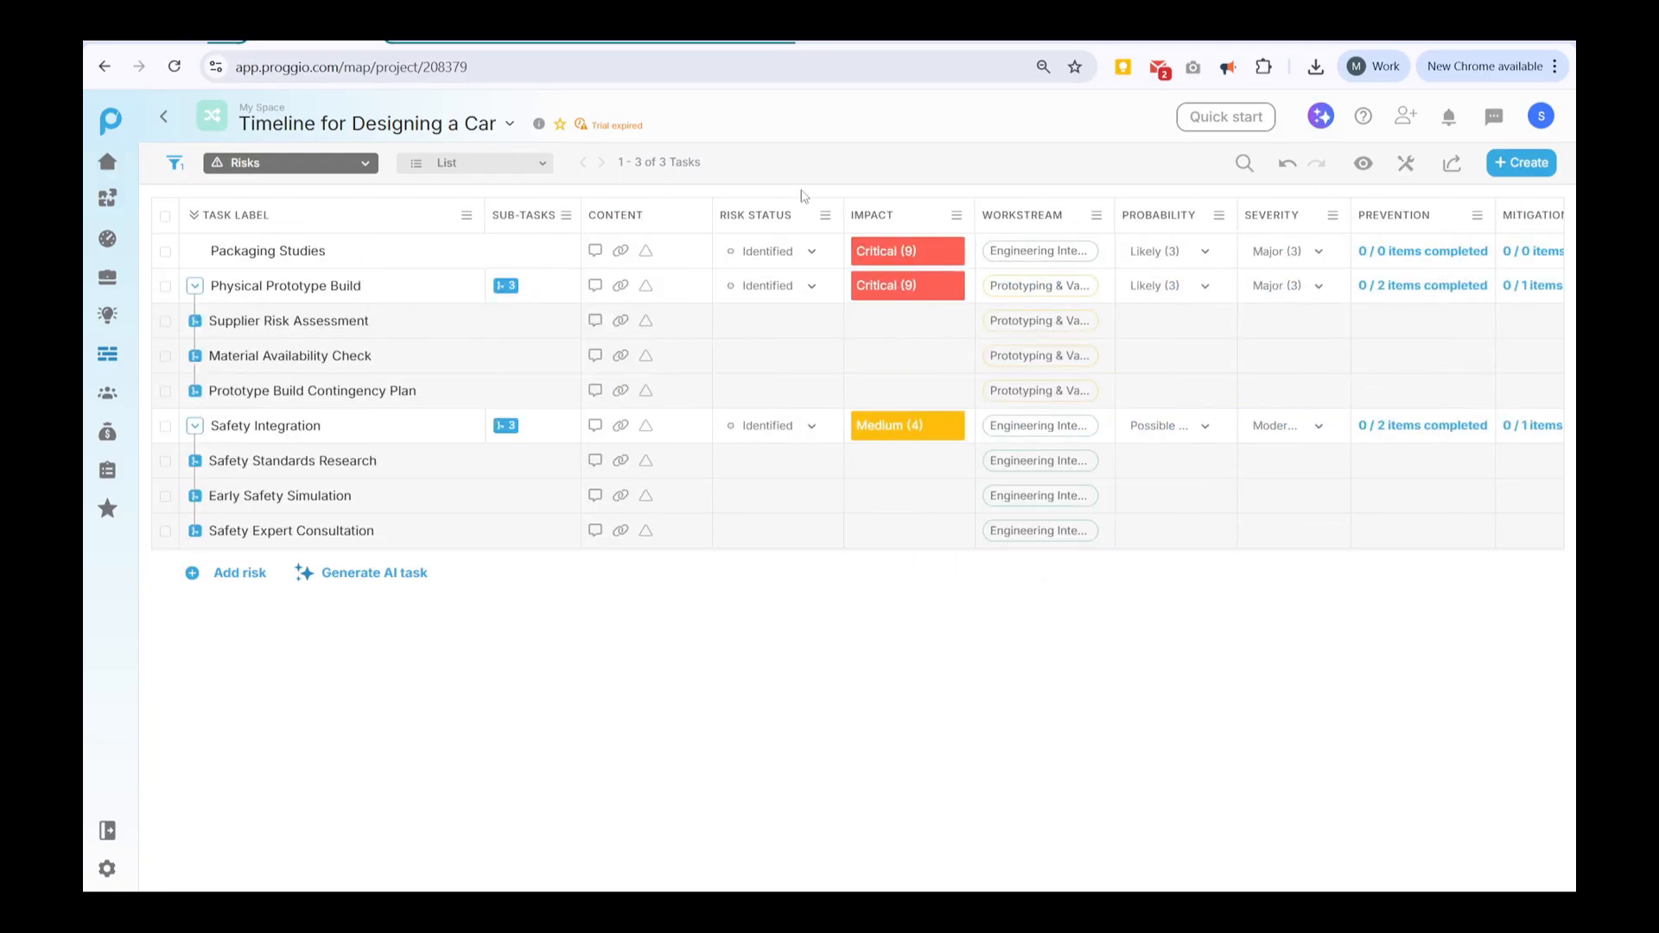
- Add a sub-task named "Mitigation Sub-Task" to the Packaging Studies task
{"action": "left_click", "coordinate": [454, 252]}
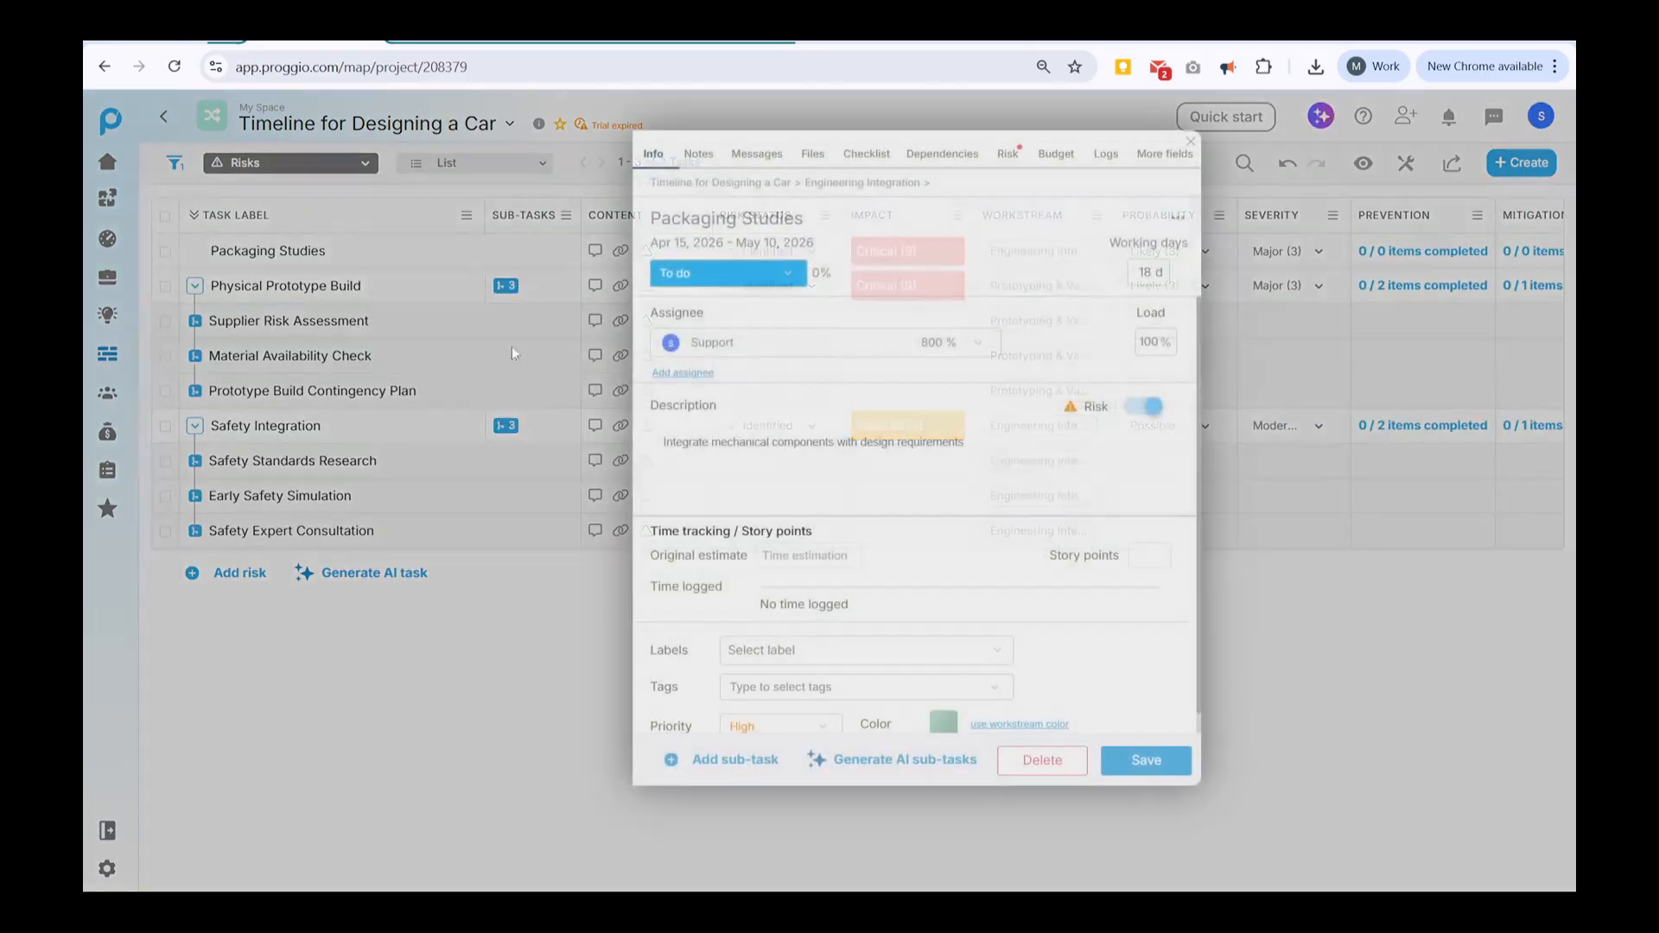
{"action": "left_click", "coordinate": [718, 759]}
{"action": "type", "text": "Mitigation"}
{"action": "left_click", "coordinate": [397, 358]}
{"action": "left_click", "coordinate": [686, 277]}
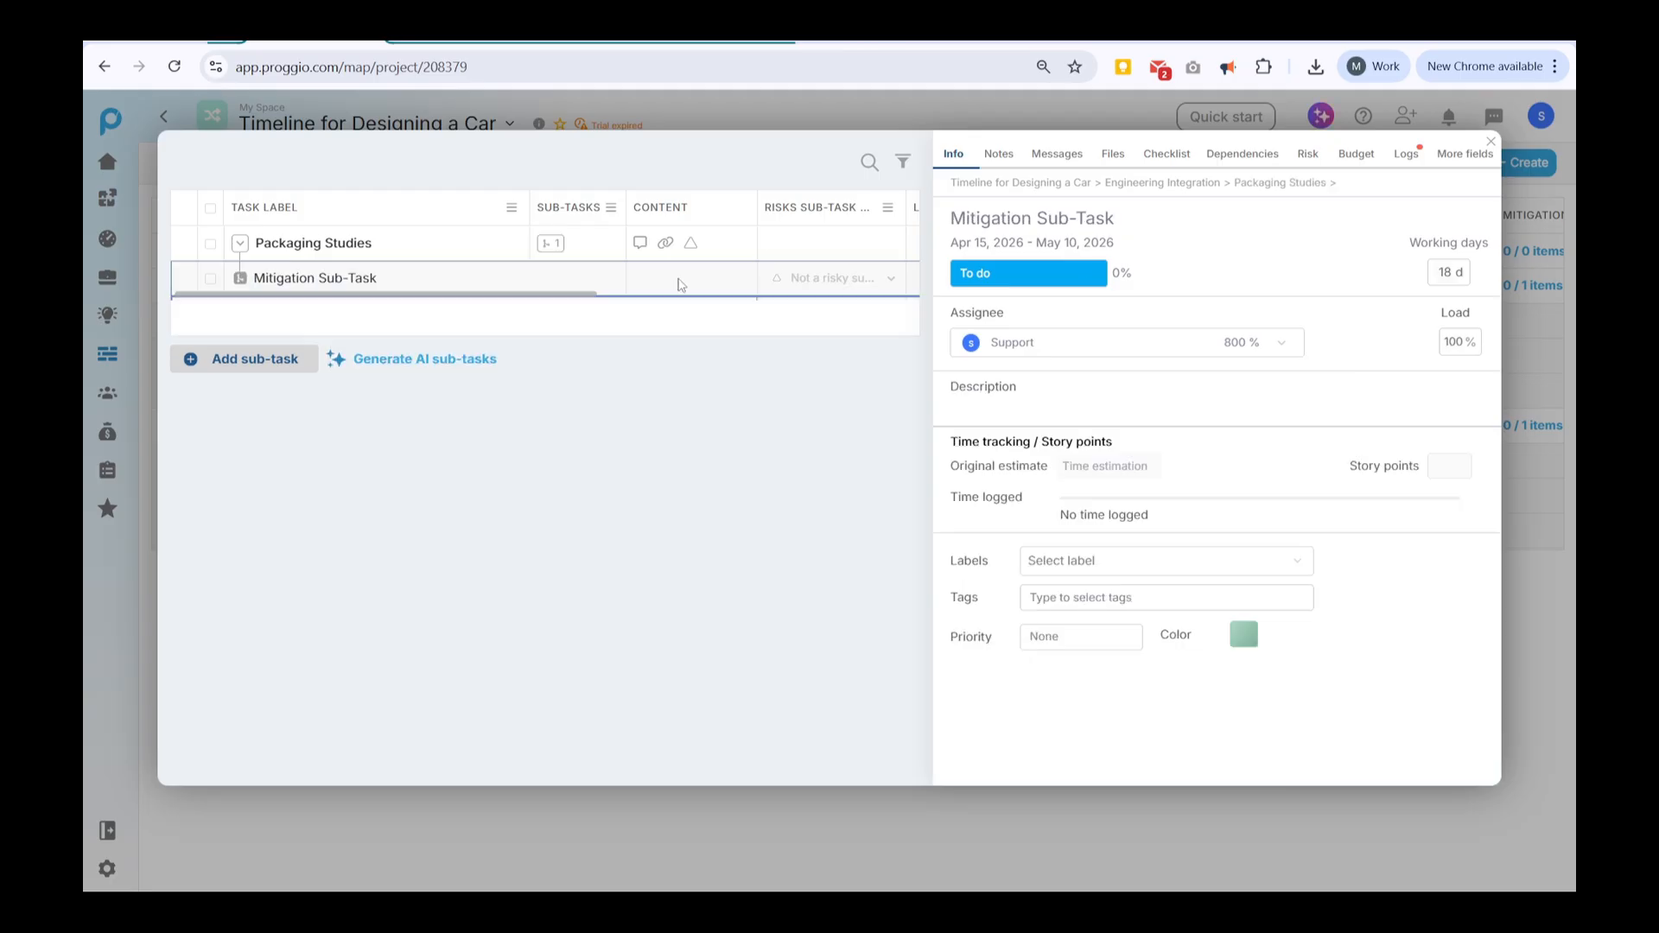
- Set the risk type of Mitigation Sub-Task to Risky sub-task and save the sub-task
{"action": "left_click", "coordinate": [857, 284]}
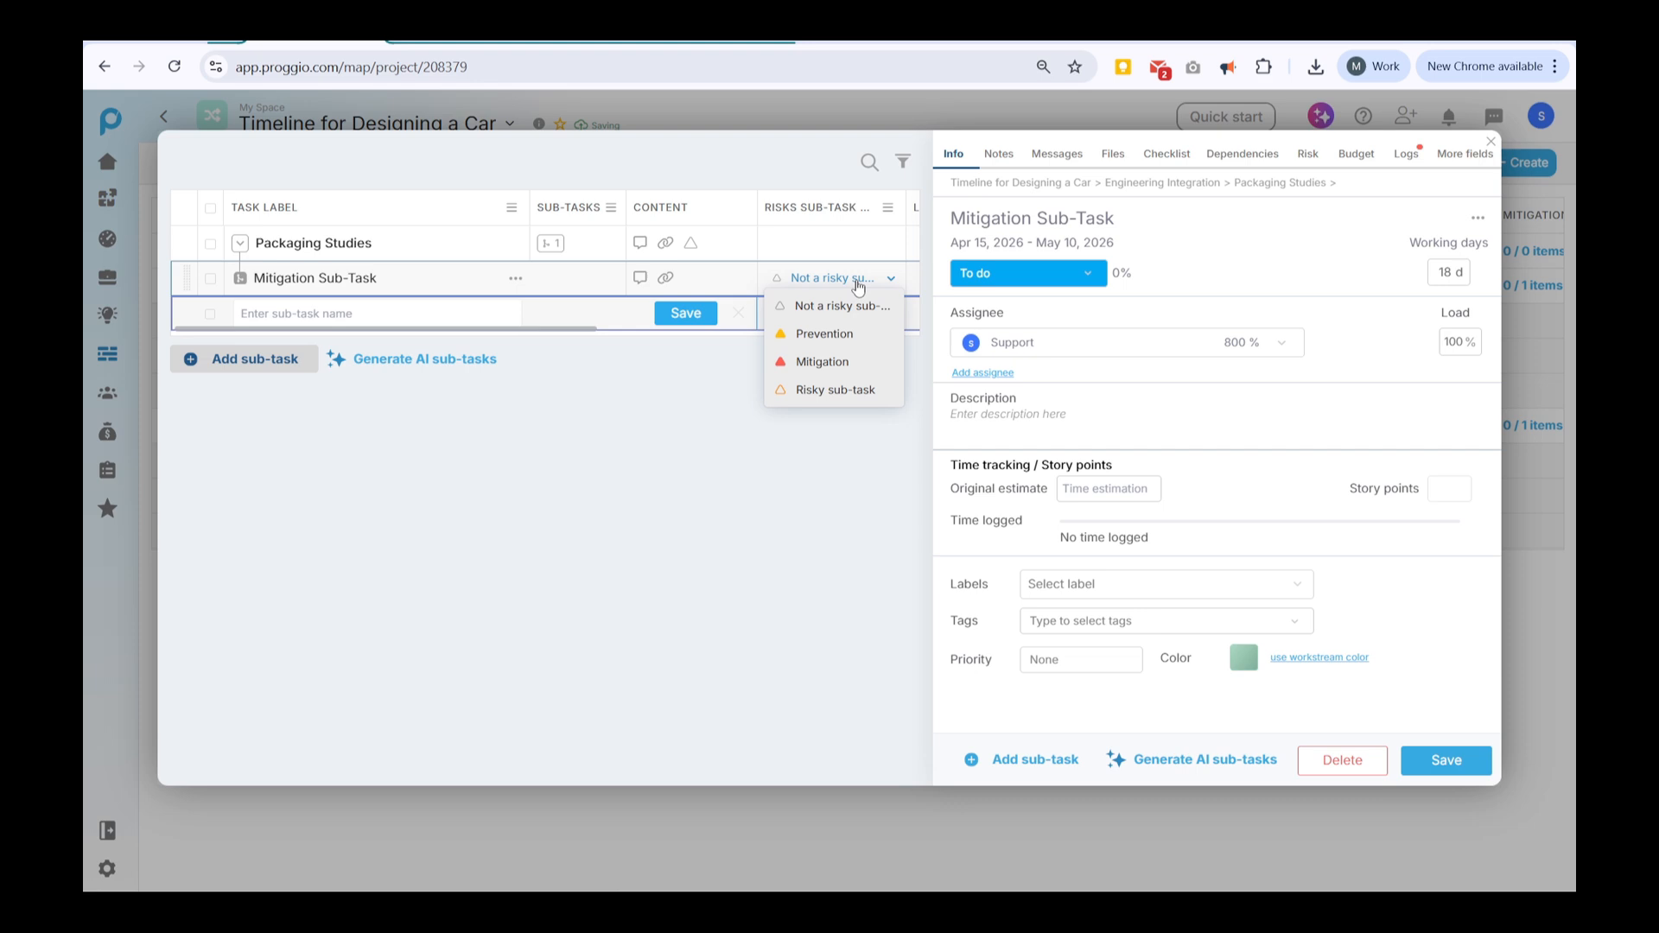
{"action": "left_click", "coordinate": [859, 363]}
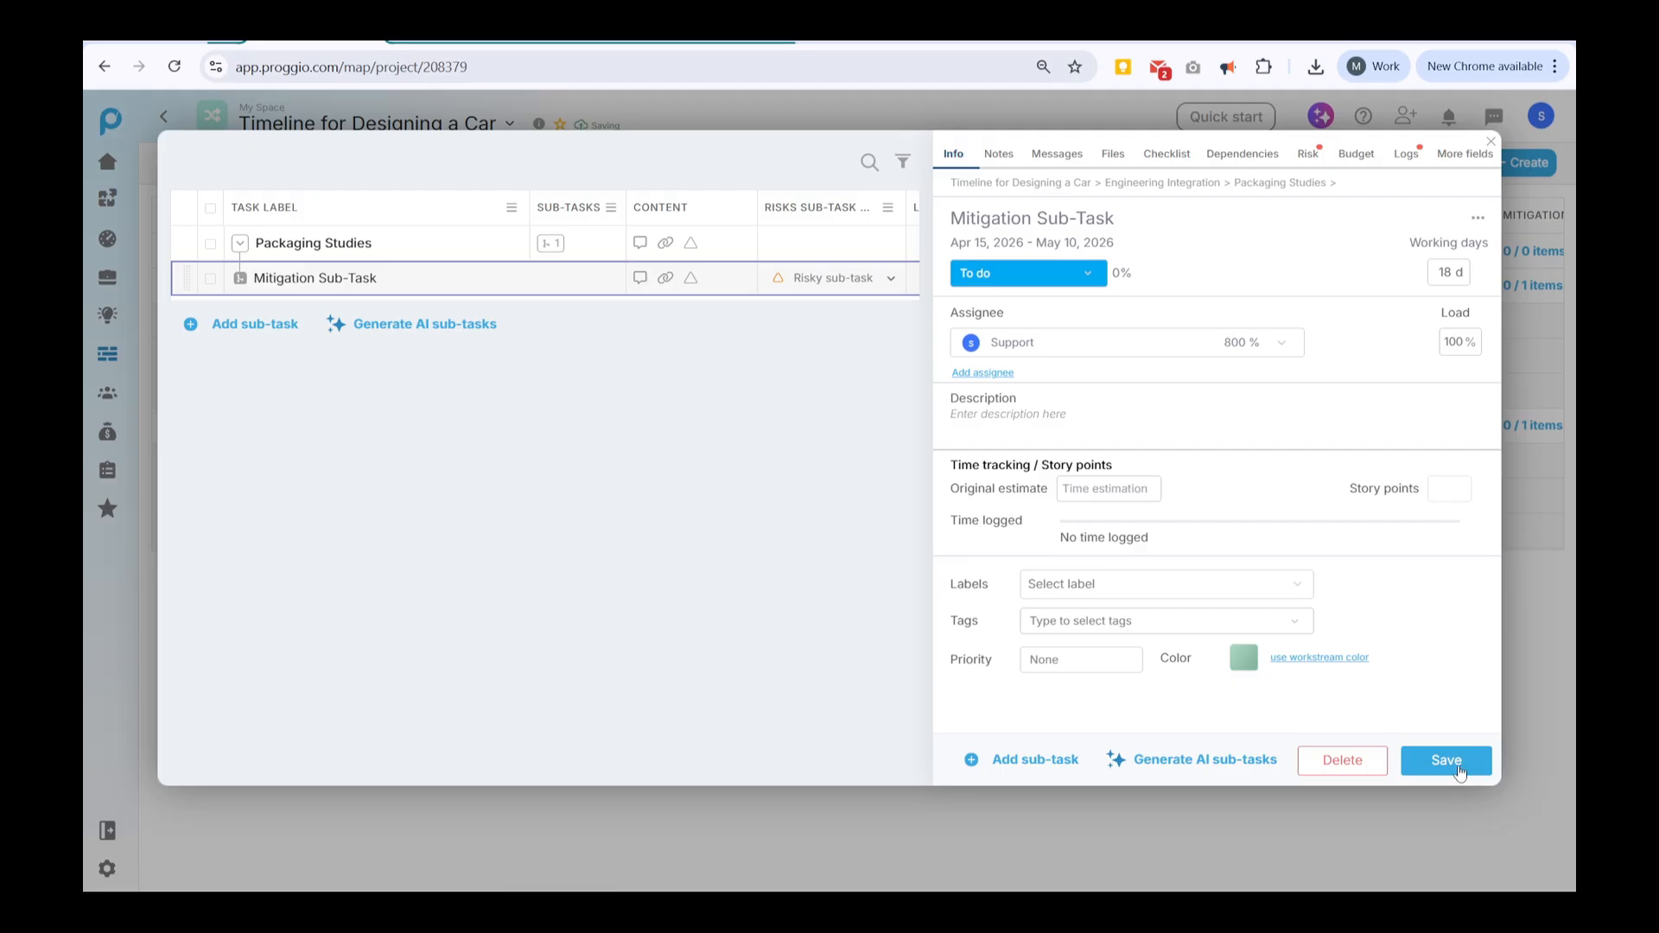
{"action": "left_click", "coordinate": [1458, 764]}
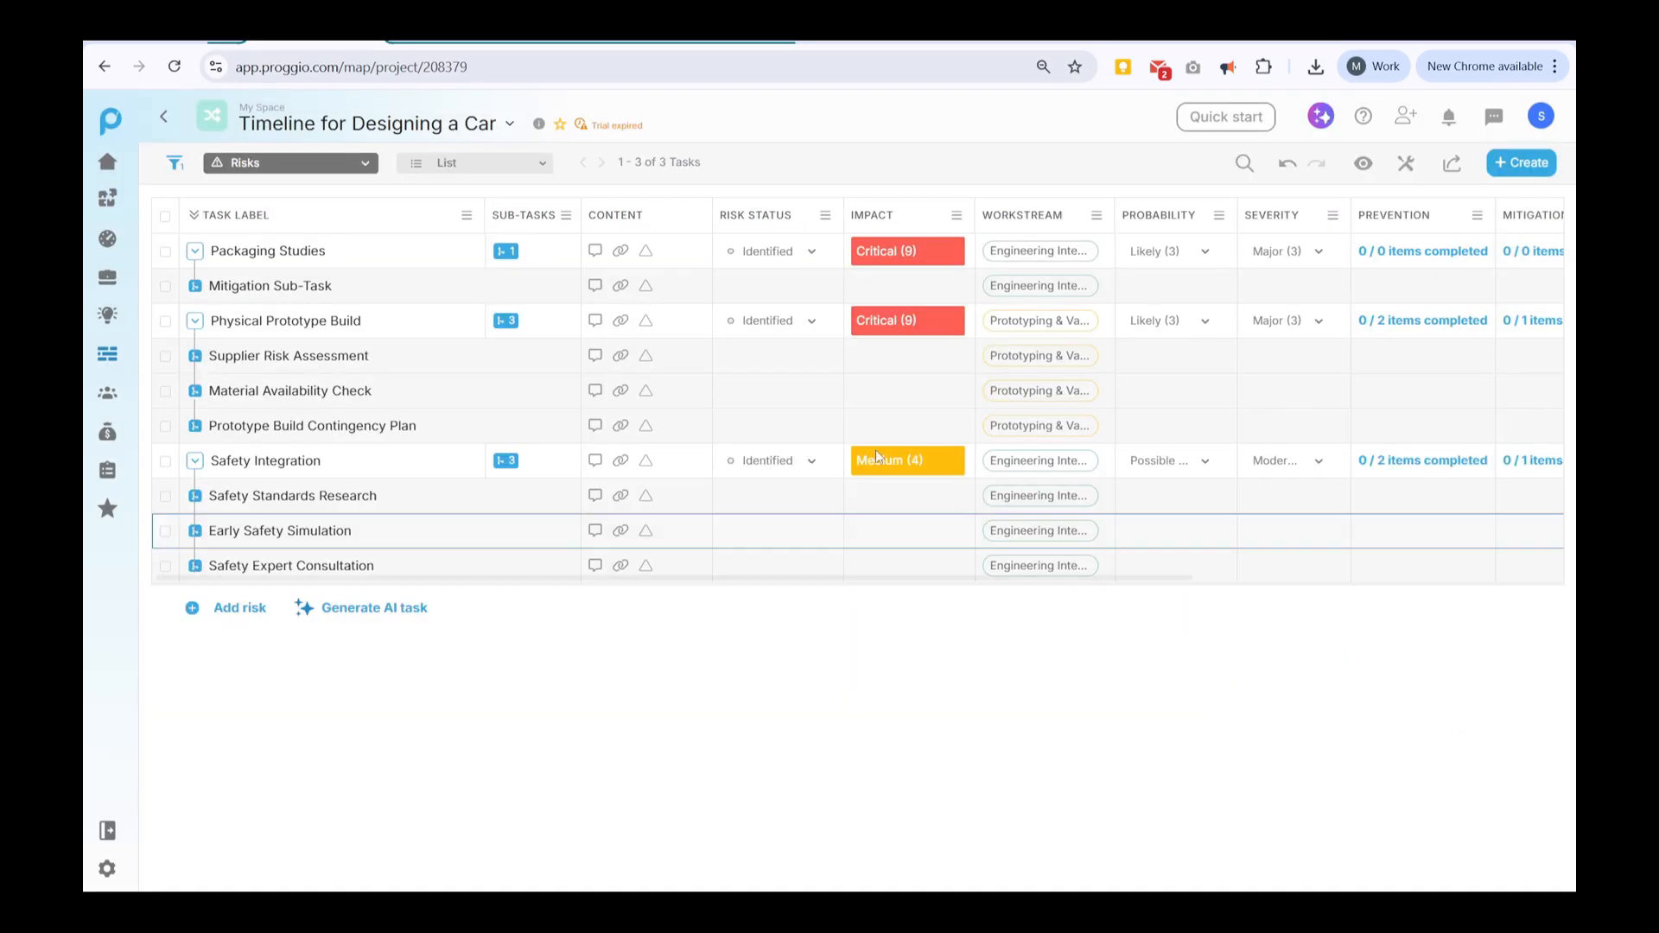
- On the portfolio dashboard, search the widgets for "risk" and add the Portfolio risks and Project risks widgets
{"action": "left_click", "coordinate": [99, 235]}
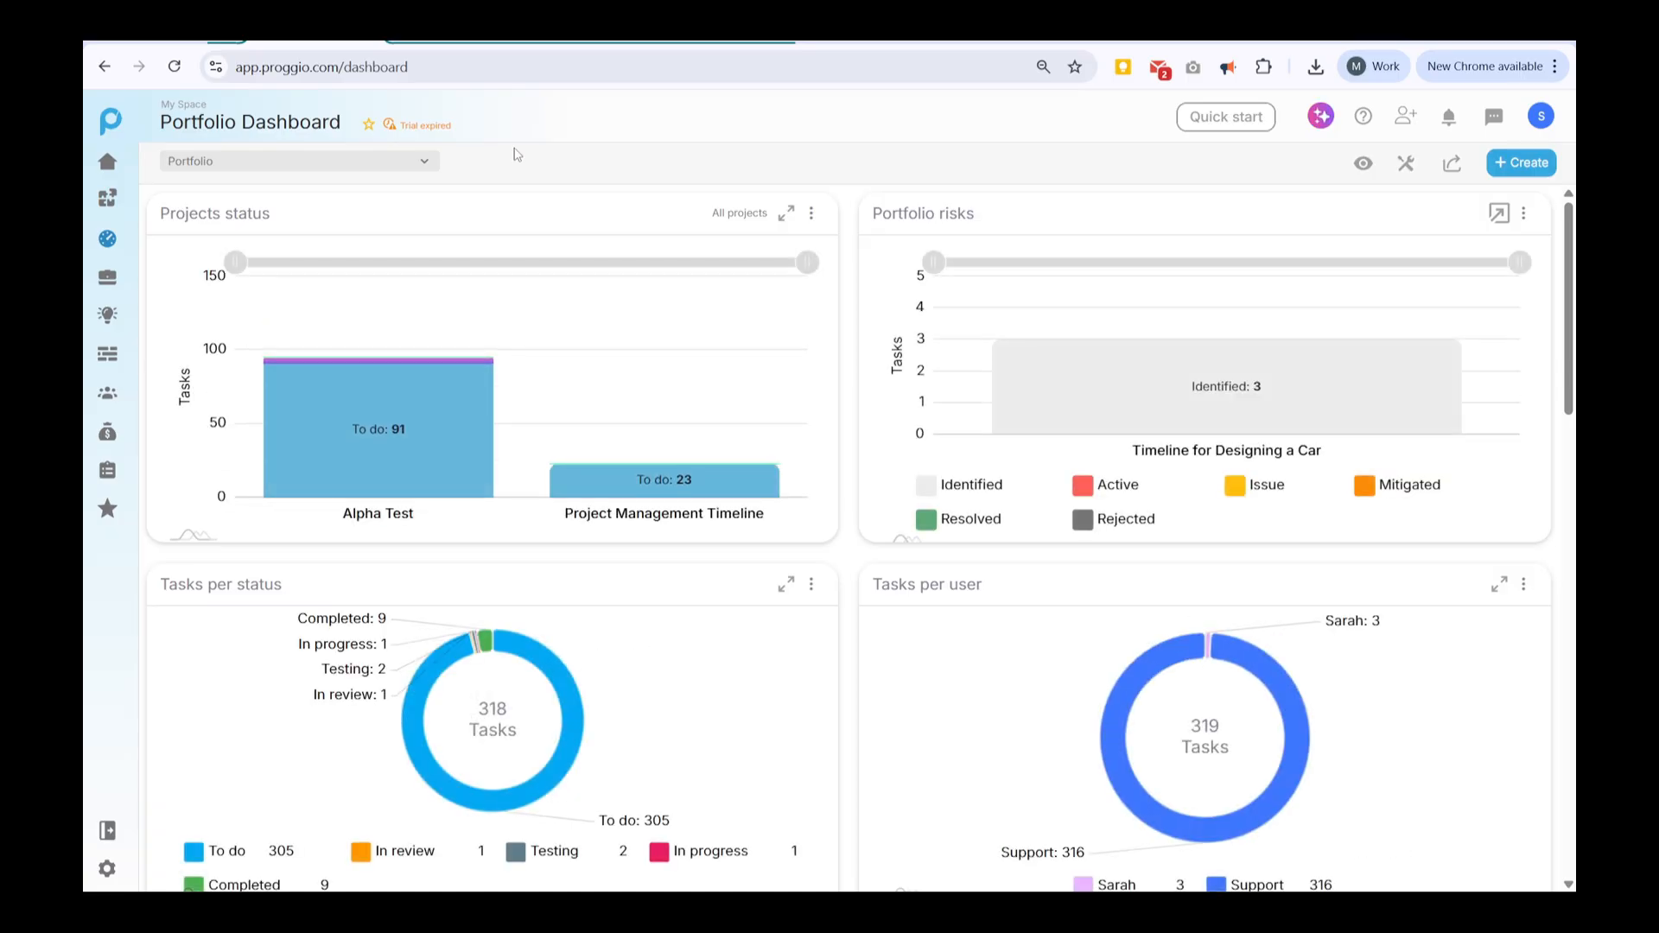
{"action": "left_click", "coordinate": [1521, 163]}
{"action": "left_click", "coordinate": [1460, 185]}
{"action": "type", "text": "risk"}
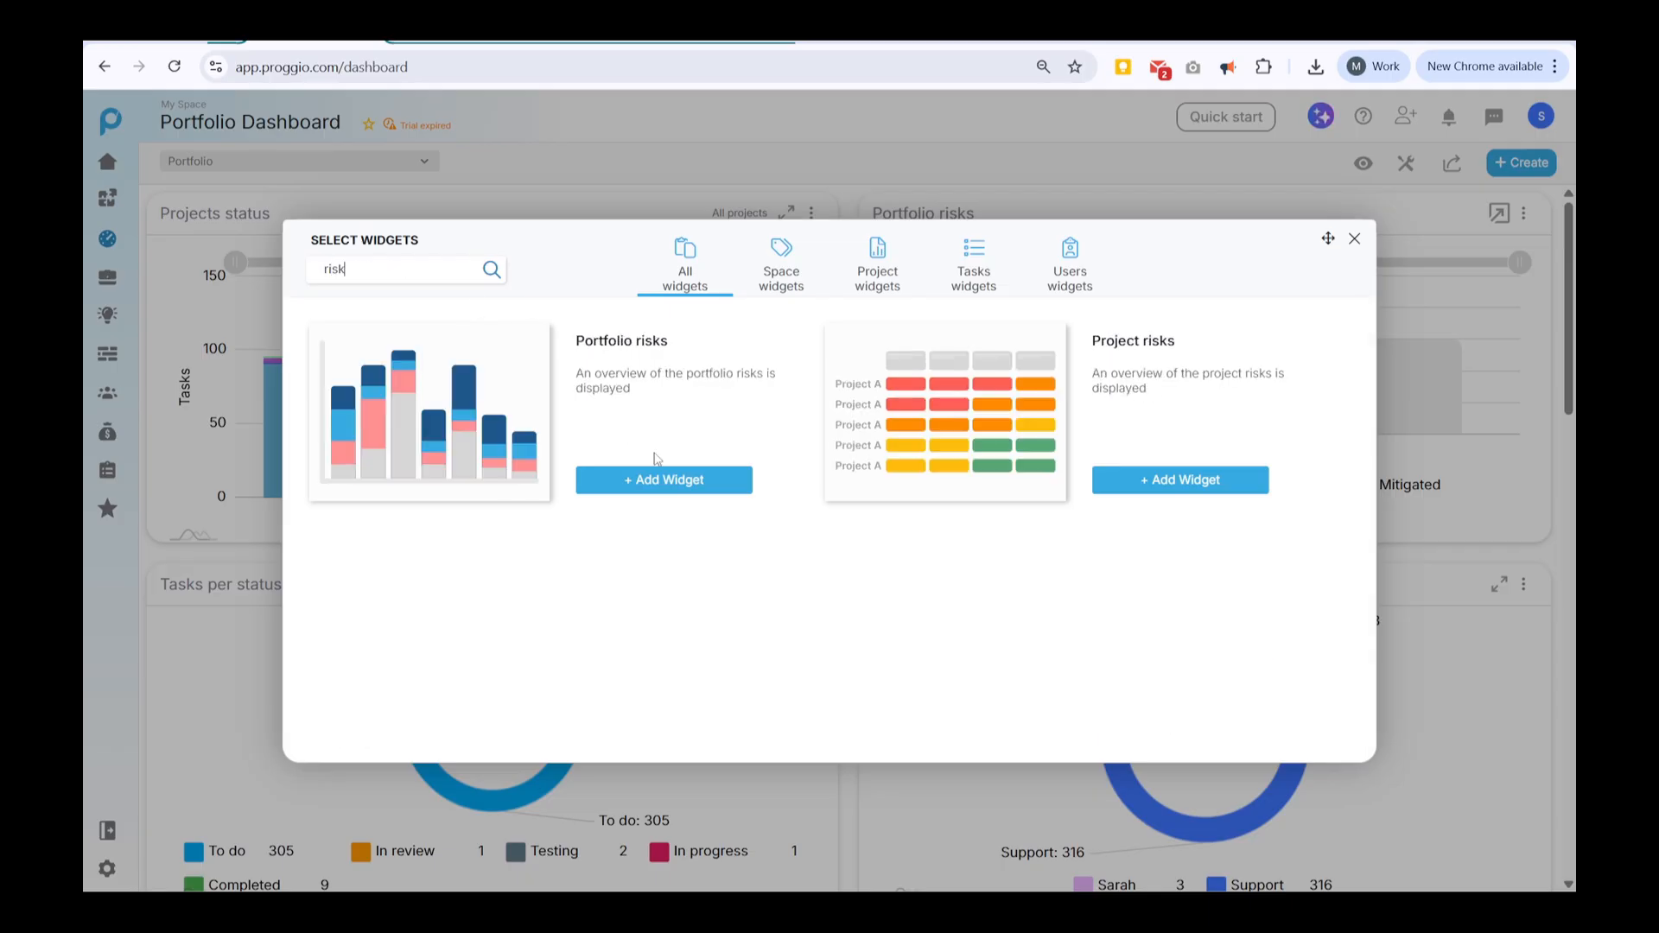
{"action": "left_click", "coordinate": [674, 482]}
{"action": "left_click", "coordinate": [1179, 481]}
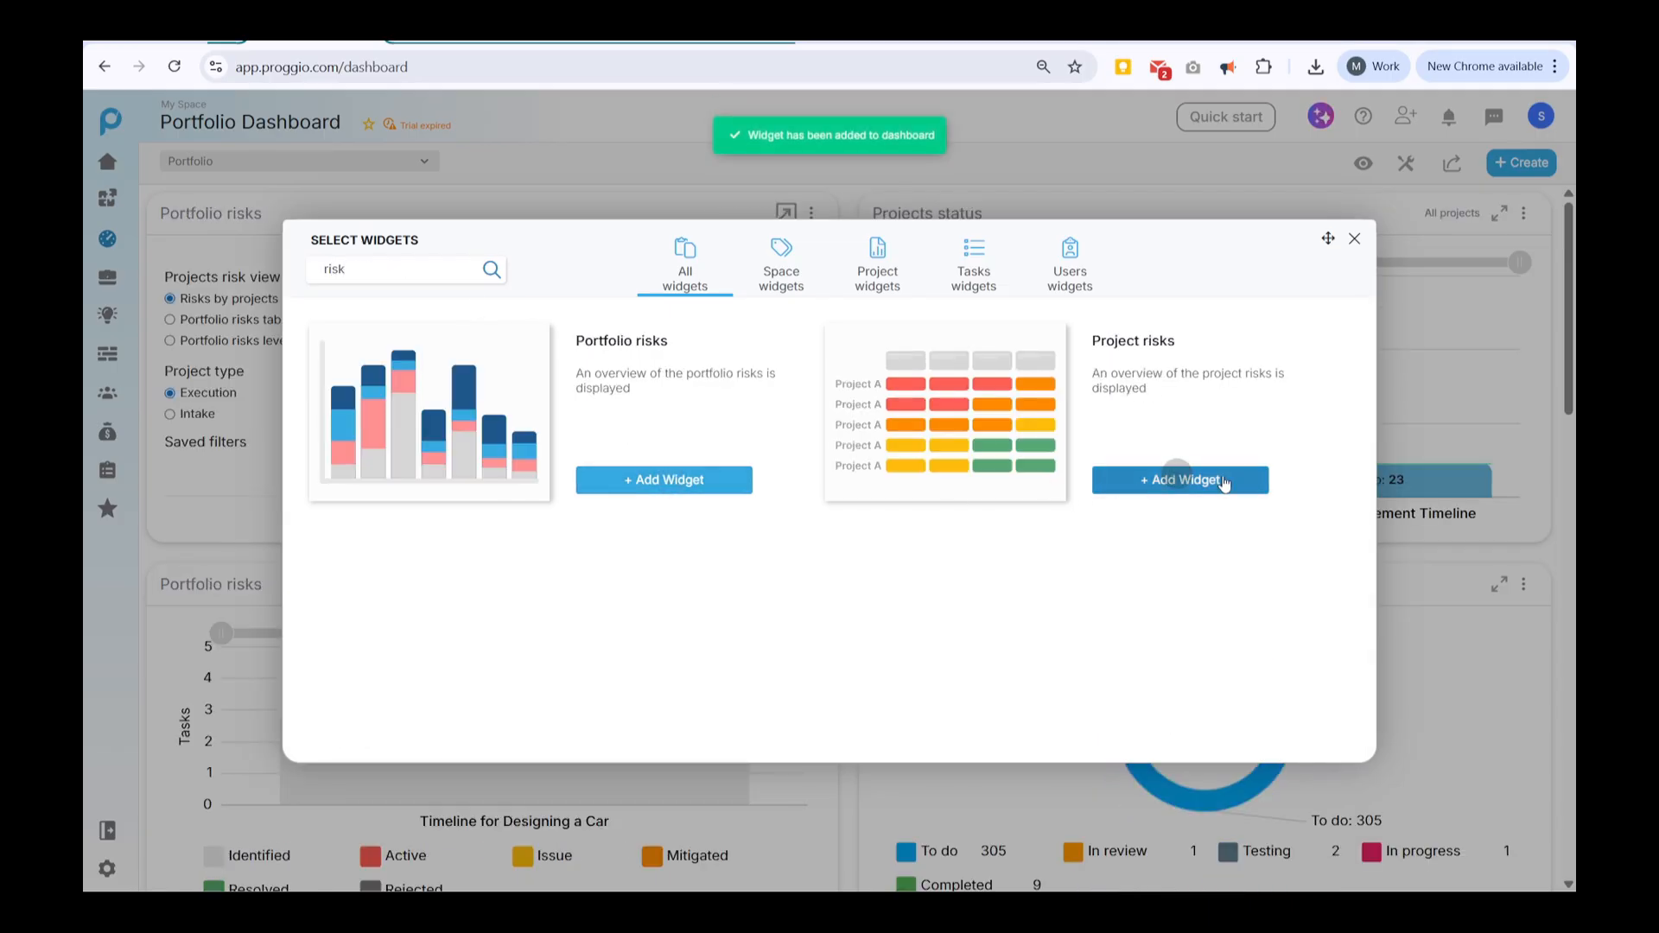
{"action": "left_click", "coordinate": [1353, 237]}
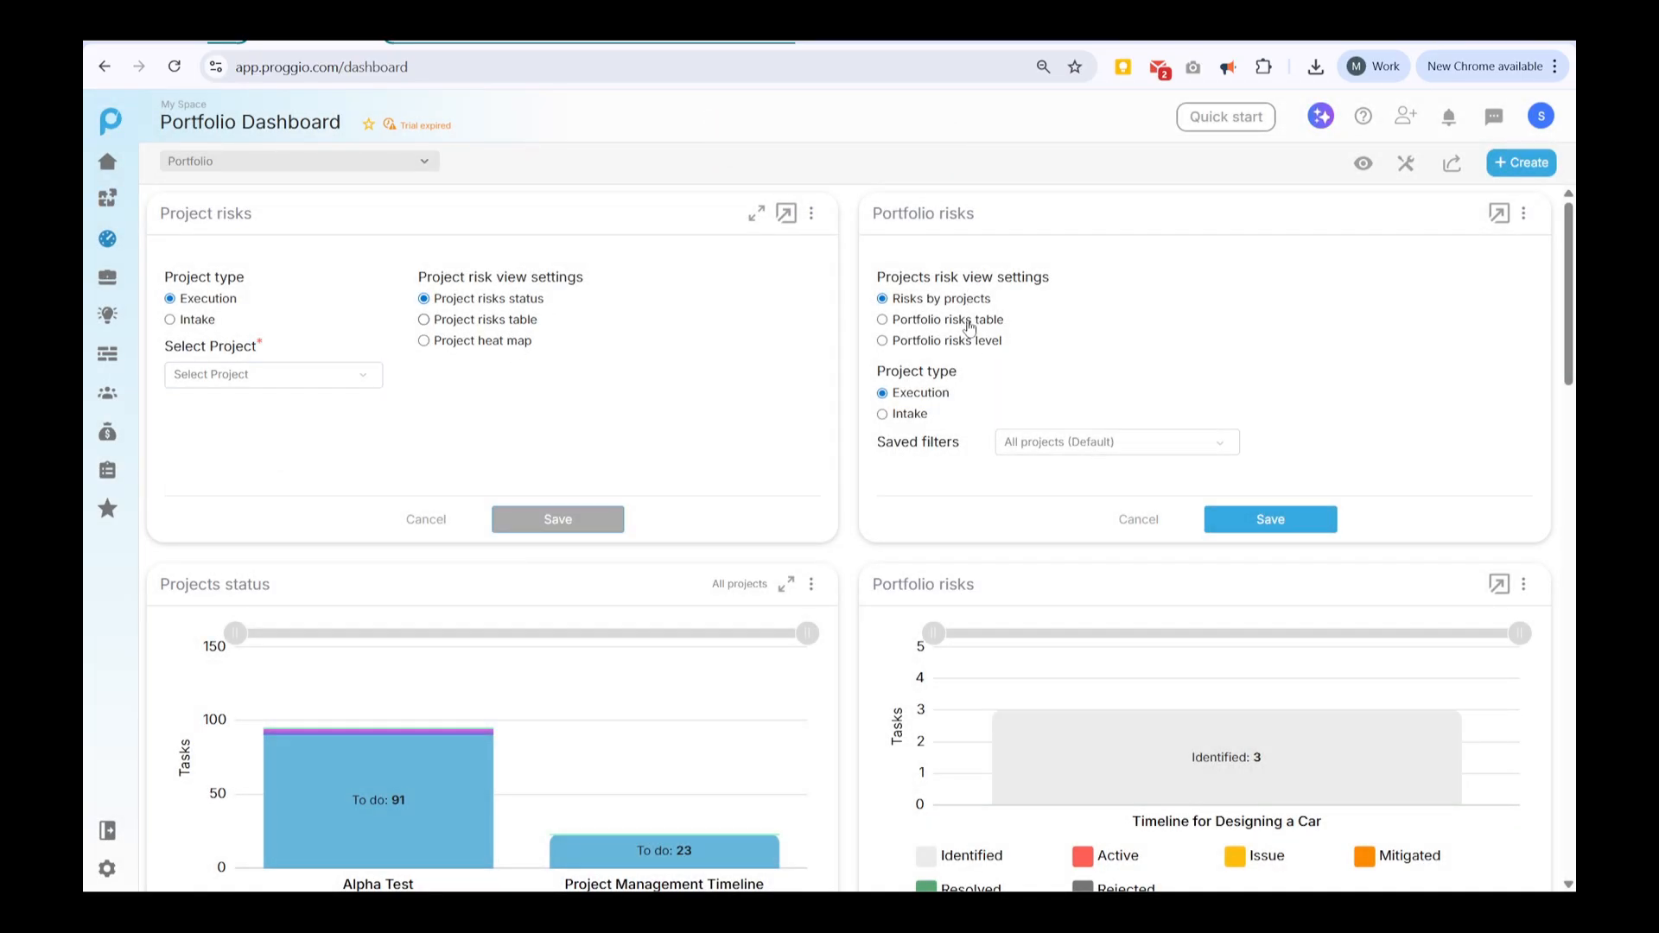
- Configure the Project risks widget for Timeline for Designing a Car and the new Portfolio risks widget as a portfolio risks table
{"action": "left_click", "coordinate": [325, 374]}
{"action": "scroll", "coordinate": [319, 433], "scroll_direction": "down", "scroll_amount": 2}
{"action": "left_click", "coordinate": [285, 622]}
{"action": "left_click", "coordinate": [556, 519]}
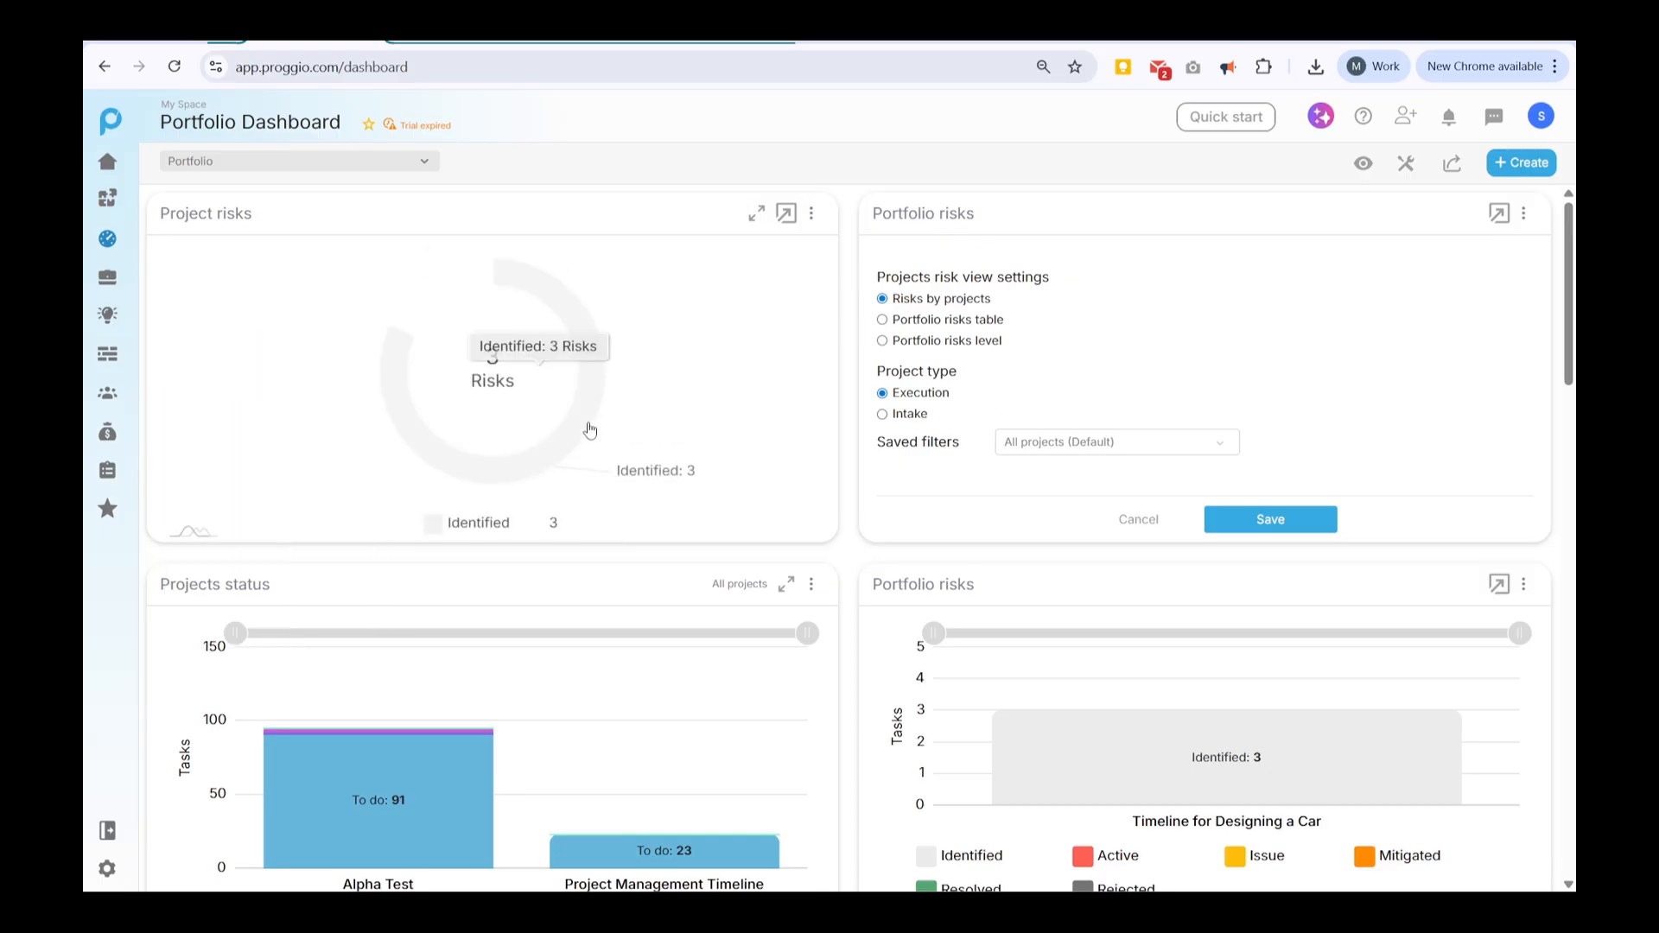
{"action": "left_click", "coordinate": [964, 320]}
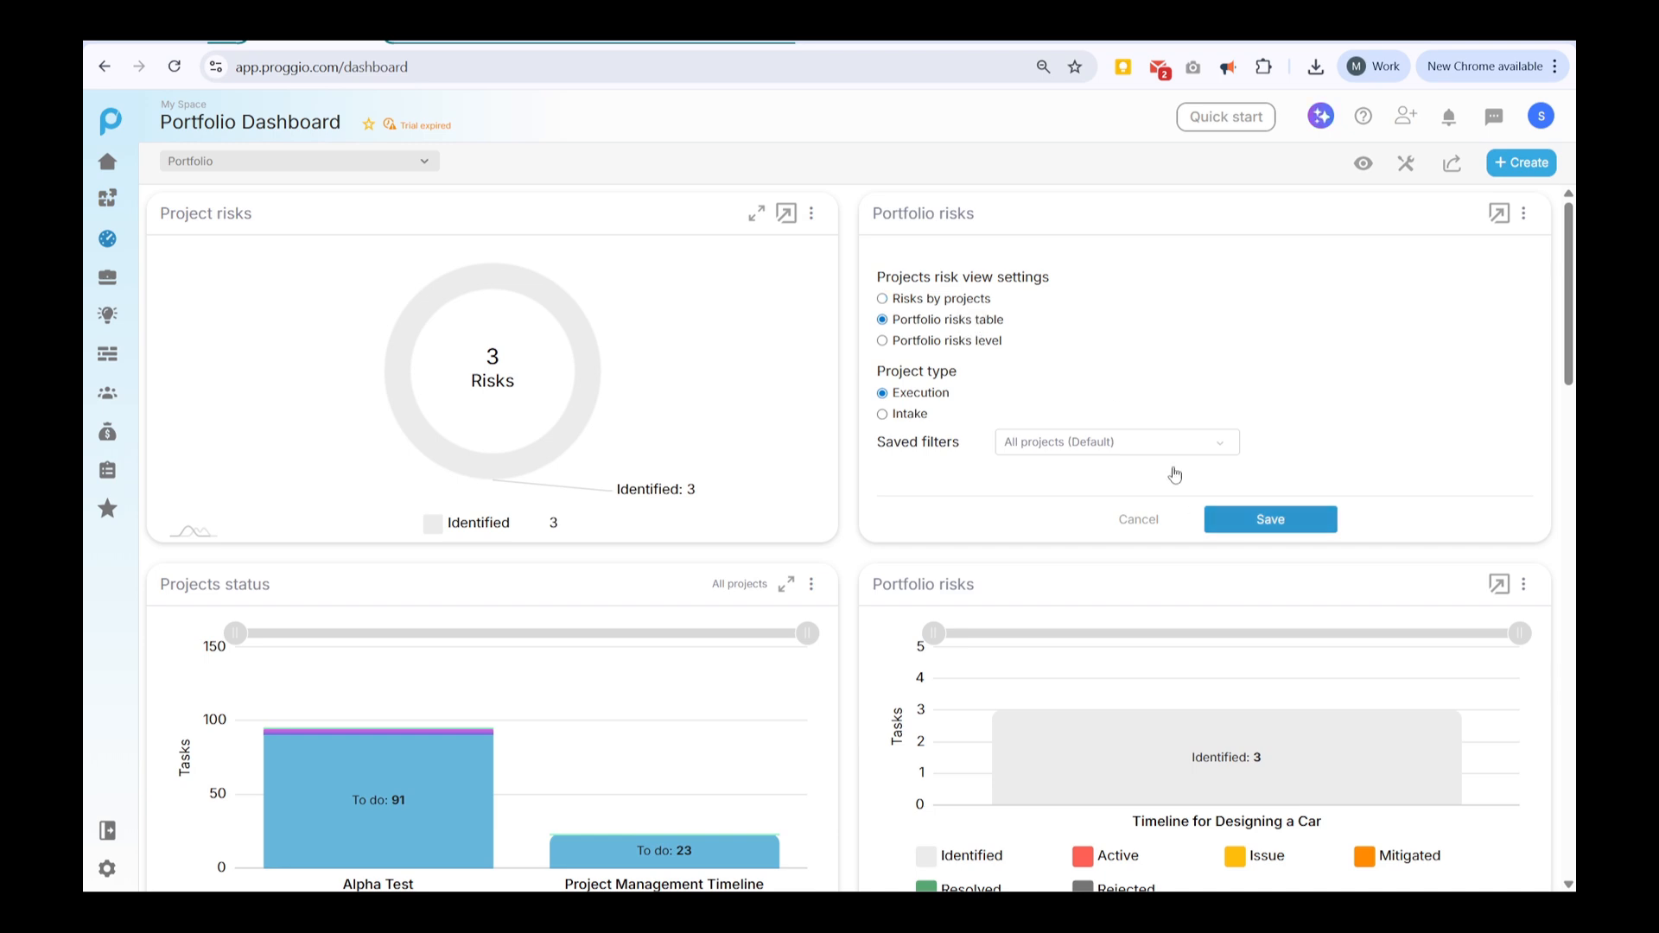
{"action": "left_click", "coordinate": [1270, 520]}
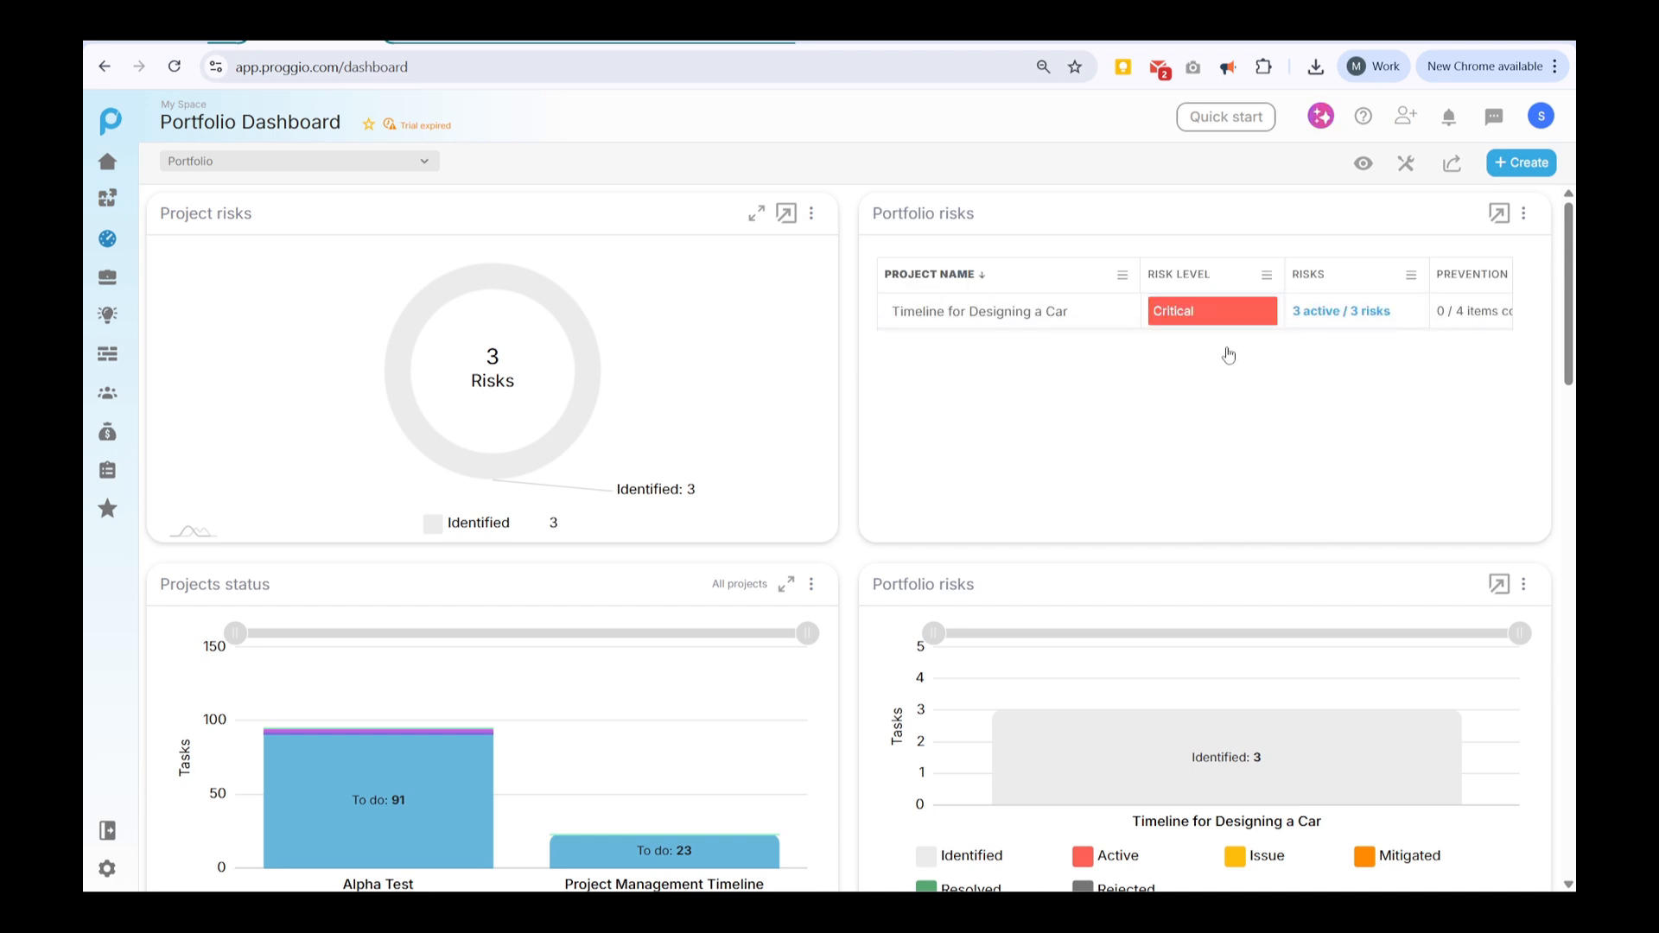